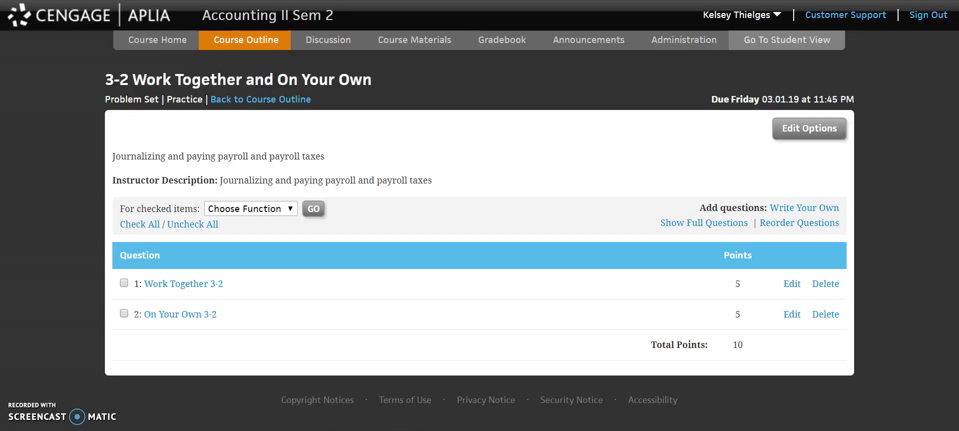
# - Open the Work Together 3-2 question and read its instructions in the separate window
pyautogui.click(161, 283)
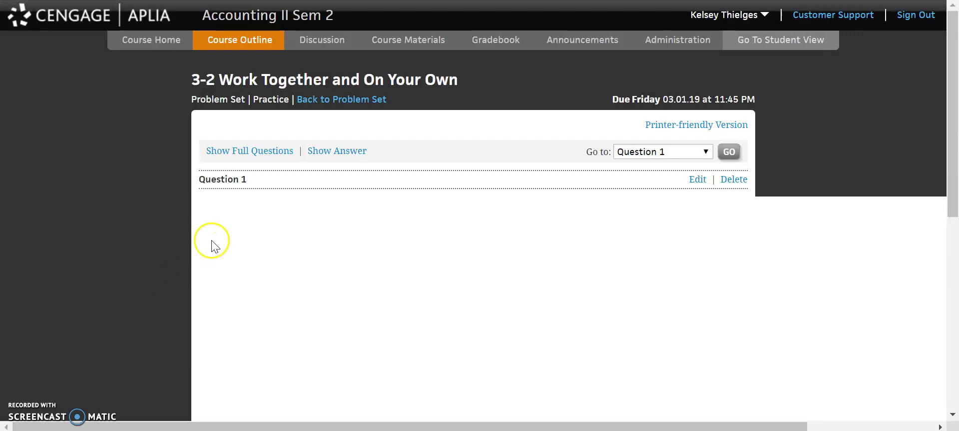
pyautogui.click(274, 220)
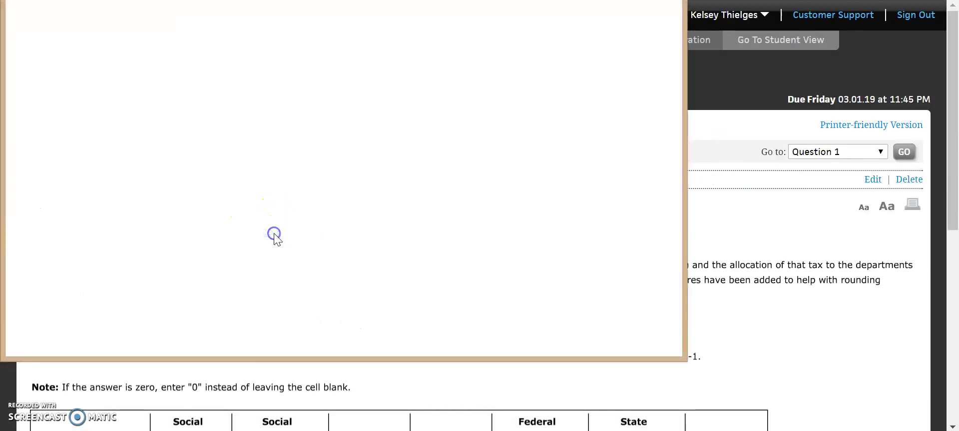
pyautogui.scroll(1, 344, 180)
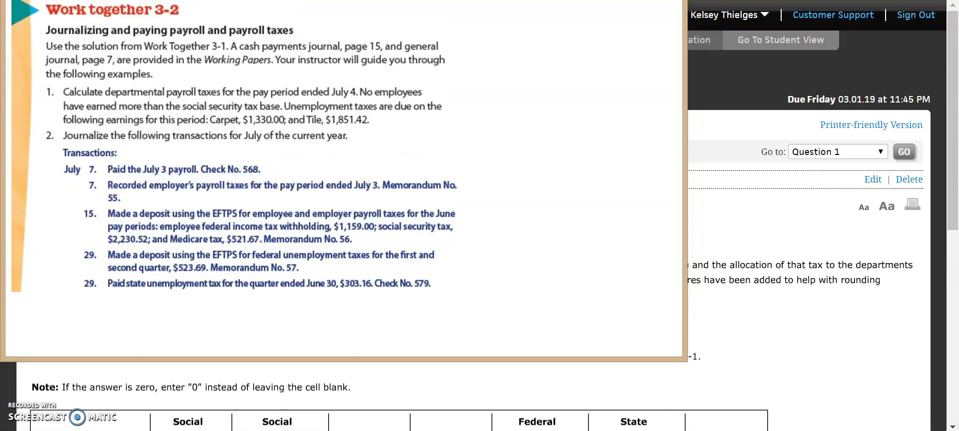
pyautogui.moveTo(494, 0); pyautogui.dragTo(575, 13)
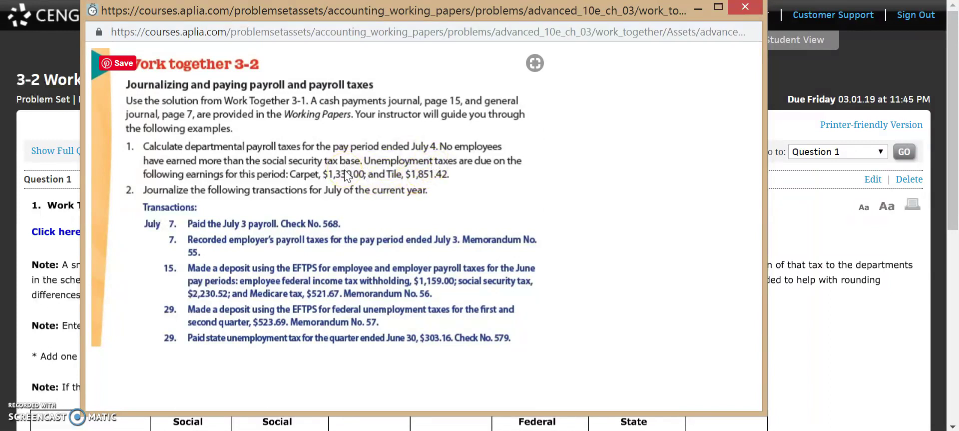
pyautogui.click(696, 8)
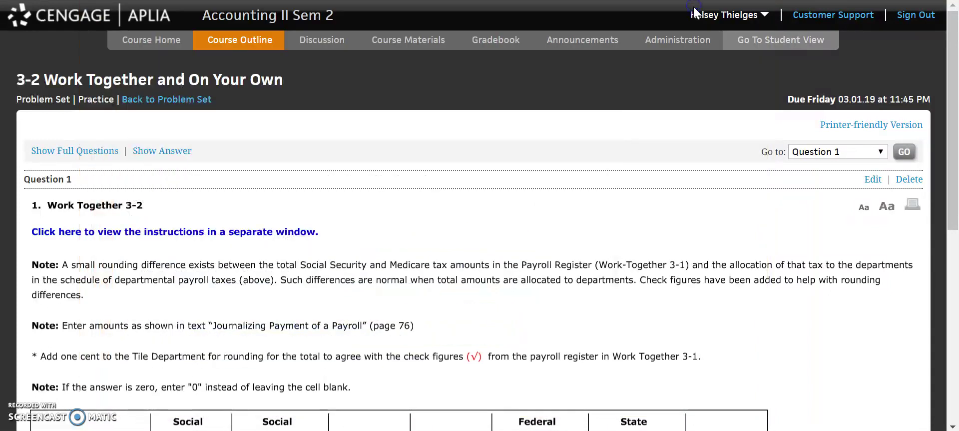
# - Read the rounding and entry notes and examine the departmental payroll tax table for Question 1
pyautogui.scroll(-1, 631, 83)
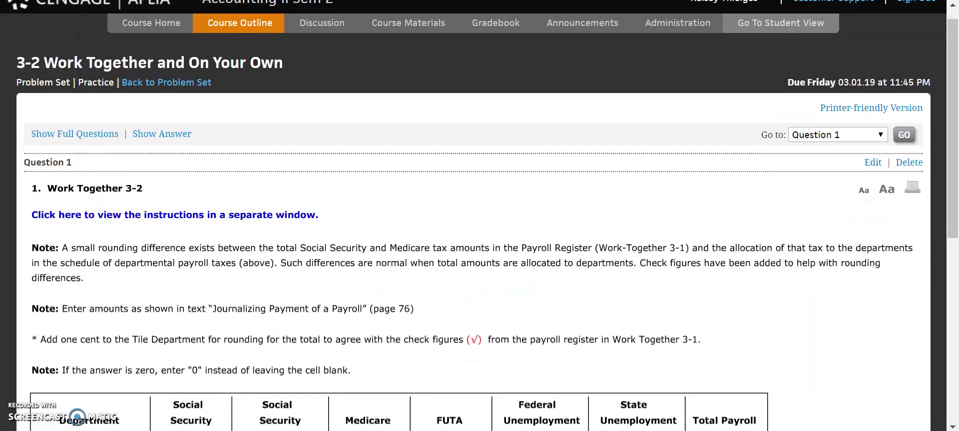
pyautogui.scroll(-3, 577, 275)
pyautogui.scroll(-2, 580, 281)
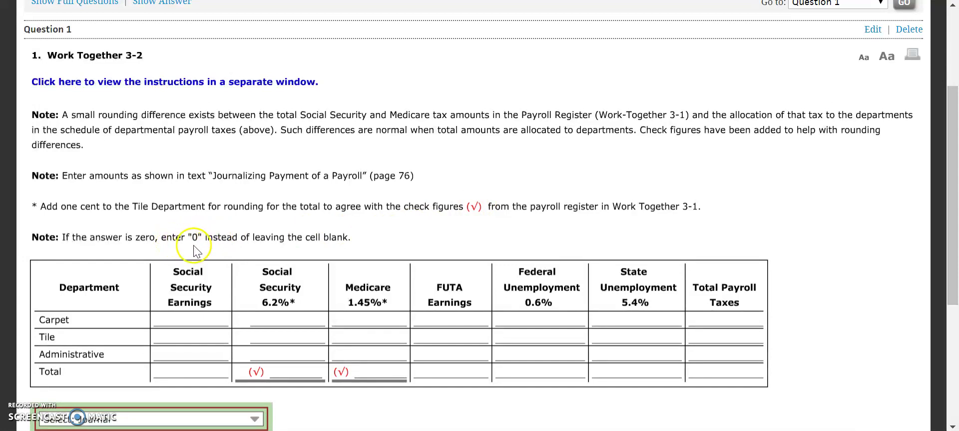
pyautogui.scroll(-1, 219, 284)
pyautogui.scroll(1, 219, 283)
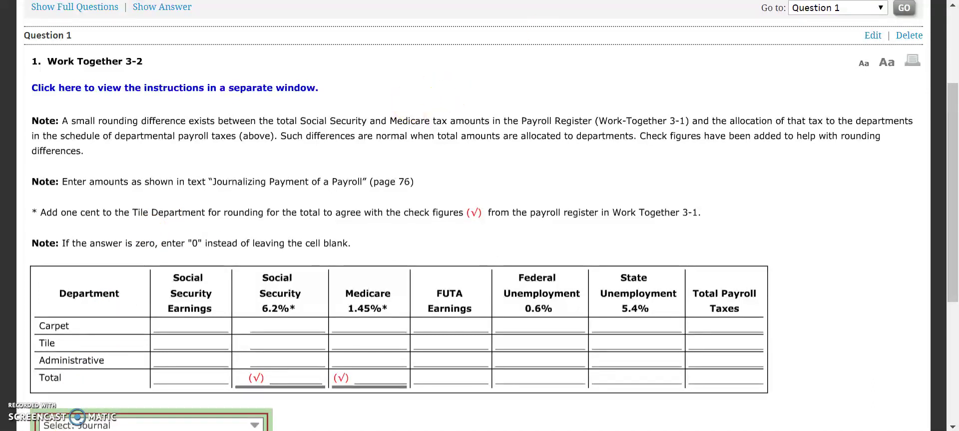
# - Look up the Carpet department total in the payroll register and enter 2913.71 as Carpet's Social Security Earnings
pyautogui.hotkey('alt', 'Tab')
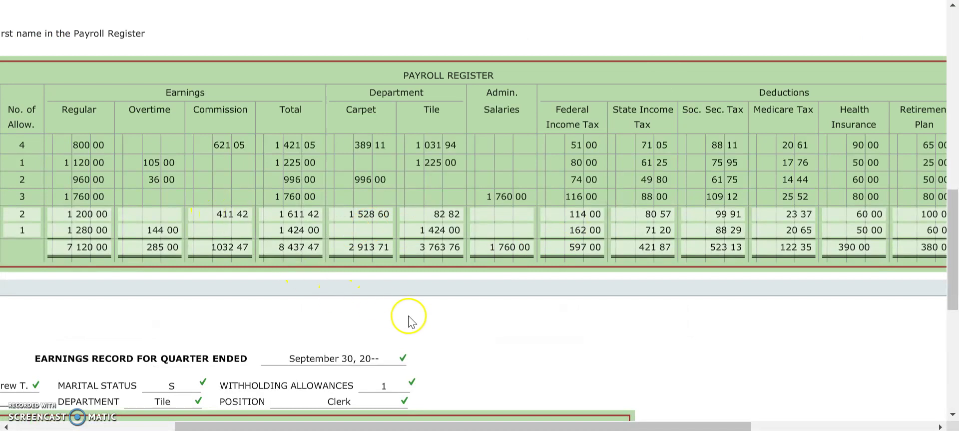
pyautogui.hotkey('ctrl', '-')
pyautogui.hotkey('ctrl', '-')
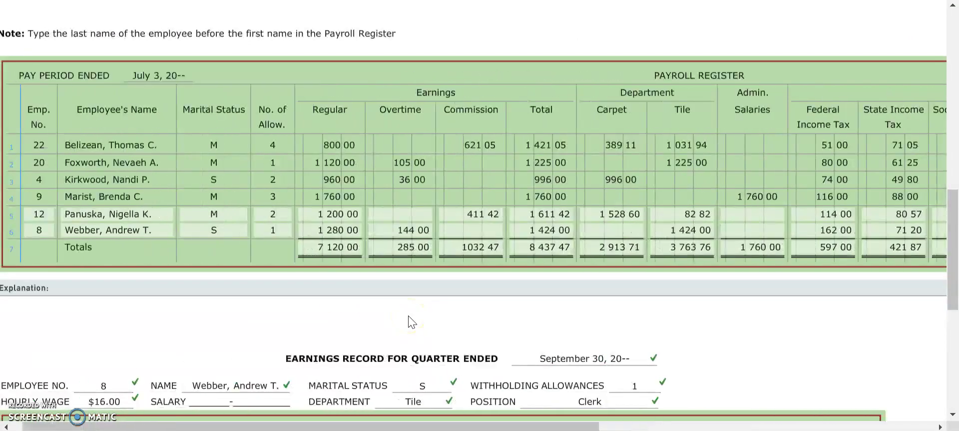
pyautogui.hotkey('ctrl', '+')
pyautogui.hotkey('ctrl', '+')
pyautogui.hscroll(1, 410, 322)
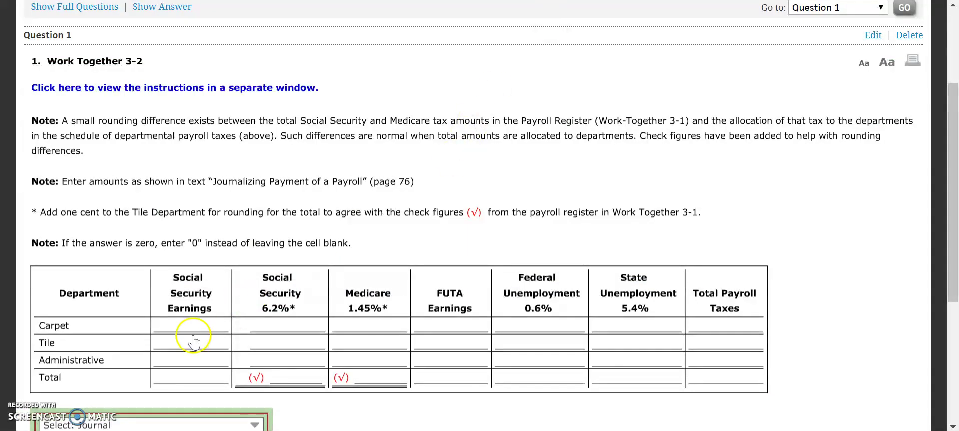
pyautogui.click(197, 326)
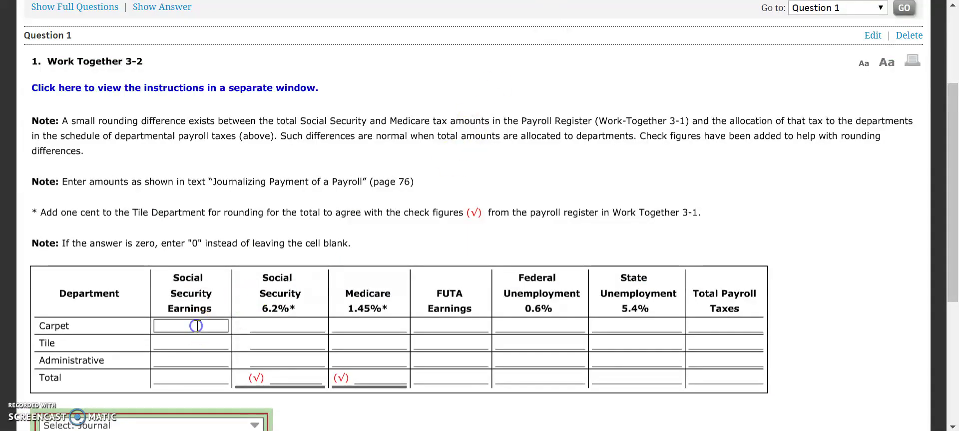
pyautogui.write('2913.71')
pyautogui.click(235, 405)
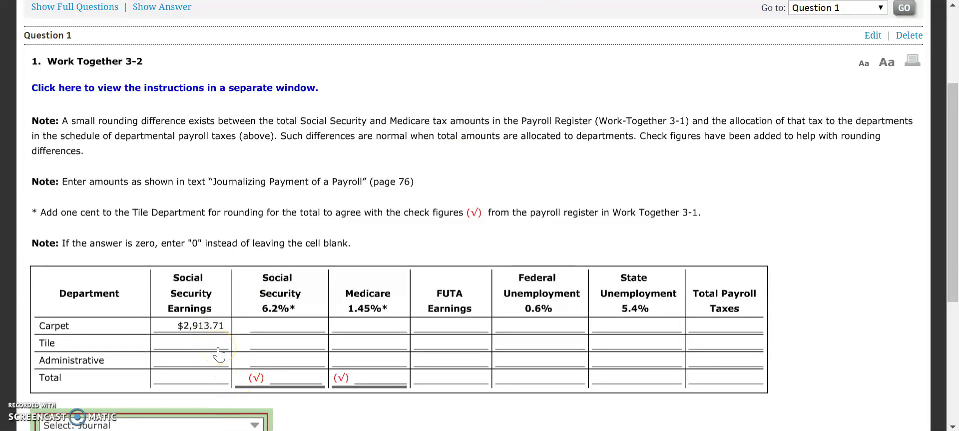
# - Look up the Tile department total in the payroll register and enter 3763.76 as Tile's Social Security Earnings
pyautogui.hotkey('alt', 'Tab')
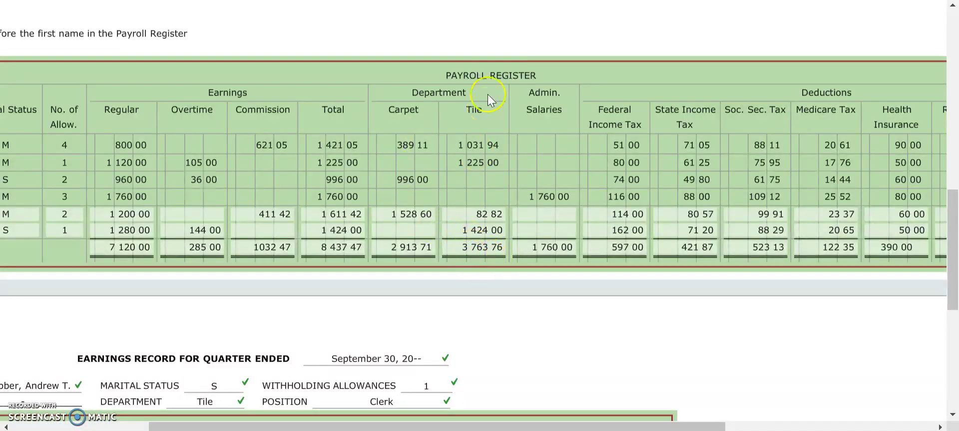
pyautogui.hotkey('alt', 'Tab')
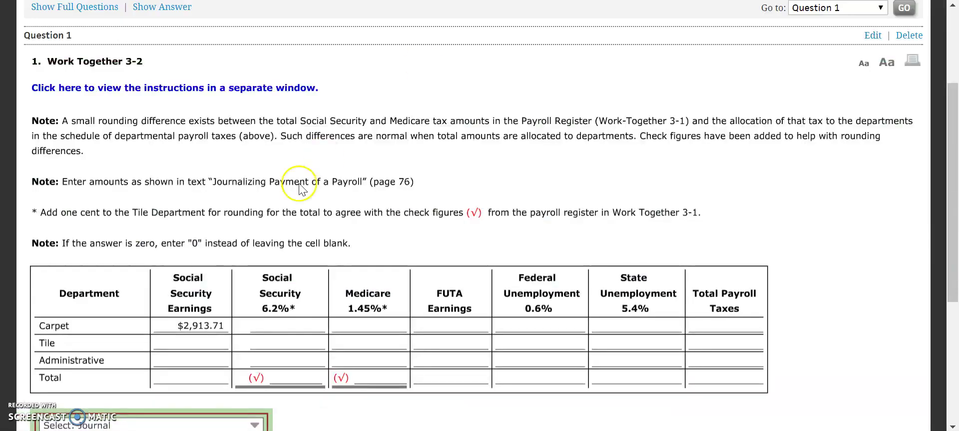
pyautogui.click(187, 340)
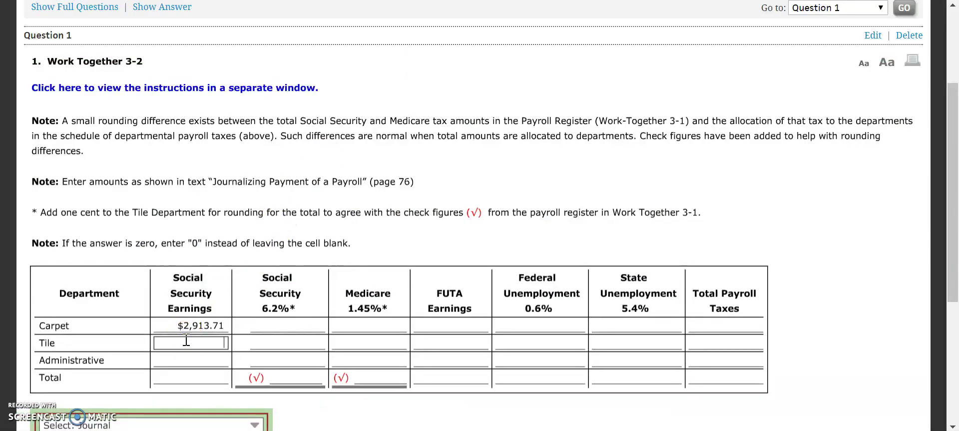
pyautogui.write('3763.76')
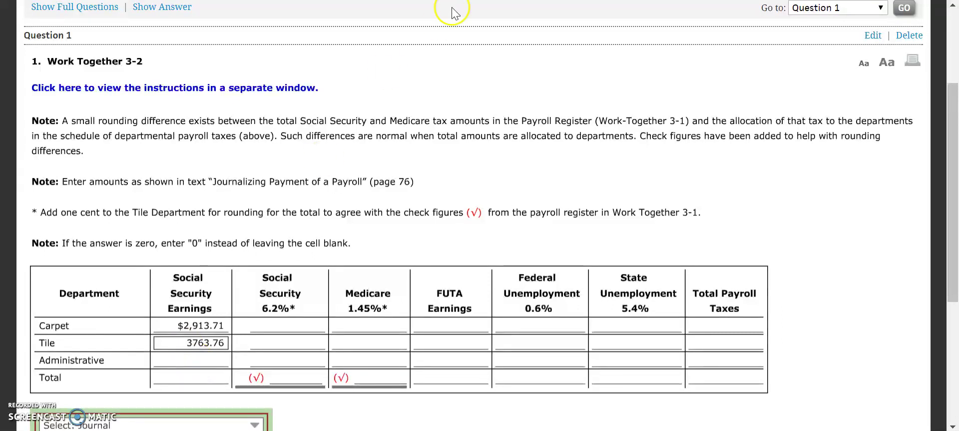
# - Enter the Social Security Earnings for Administrative as 1760, taken from the payroll register, and for Total as 8,437.47
pyautogui.hotkey('alt', 'Tab')
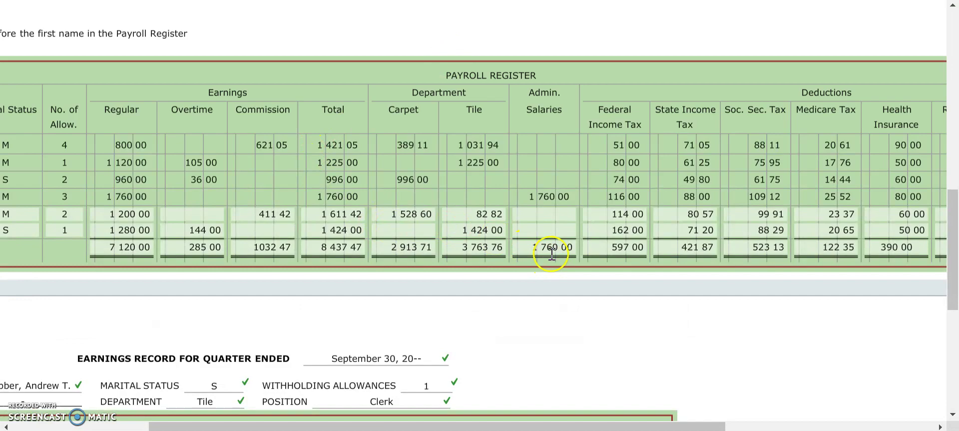
pyautogui.hotkey('alt', 'Tab')
pyautogui.click(178, 360)
pyautogui.write('1760')
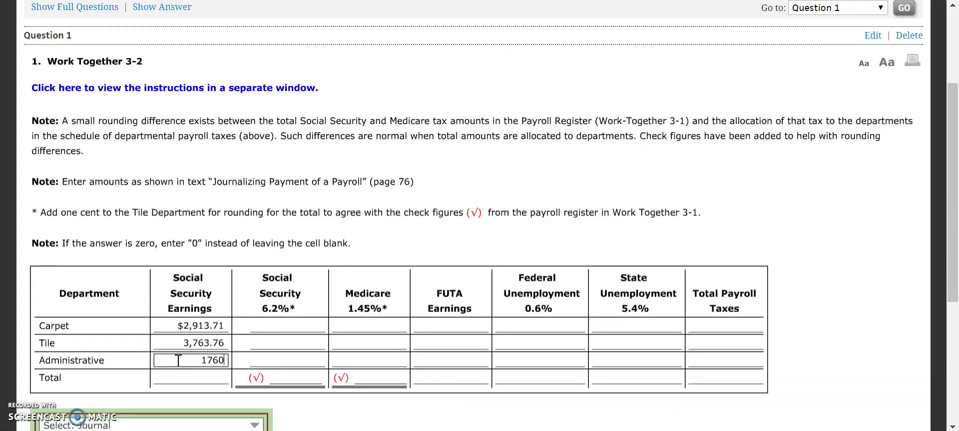
pyautogui.click(190, 400)
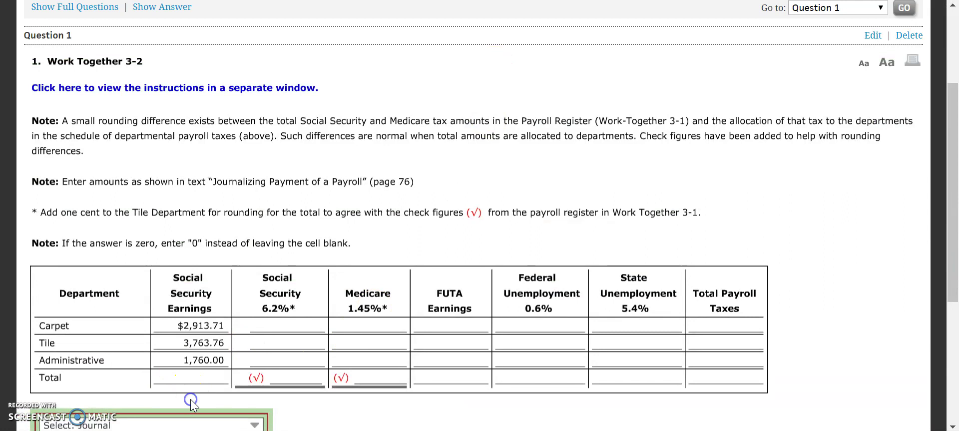
pyautogui.click(215, 382)
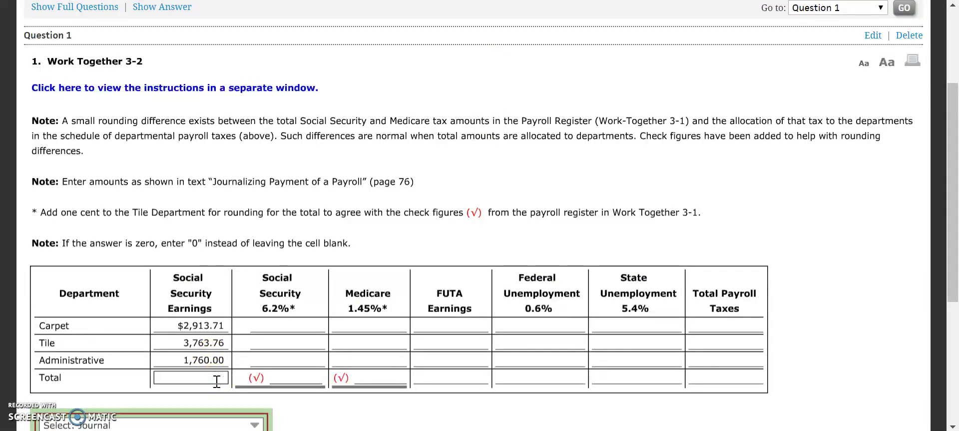
pyautogui.write('8,437.47')
pyautogui.click(227, 400)
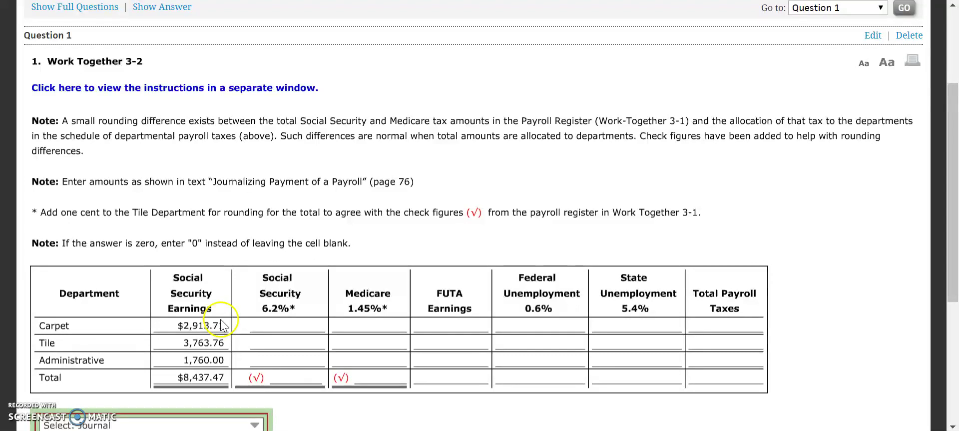
# - Enter the Social Security 6.2% tax as 180.65 for Carpet and 233.36 for Tile
pyautogui.click(290, 325)
pyautogui.write('180.65')
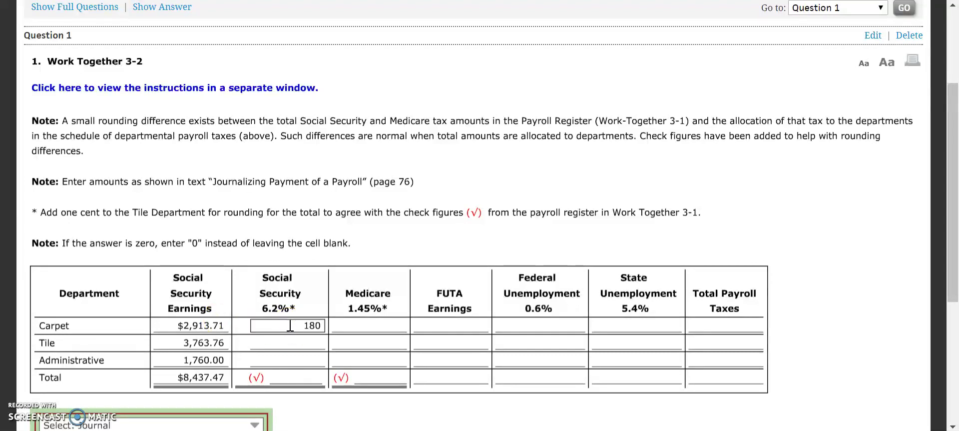
pyautogui.click(289, 342)
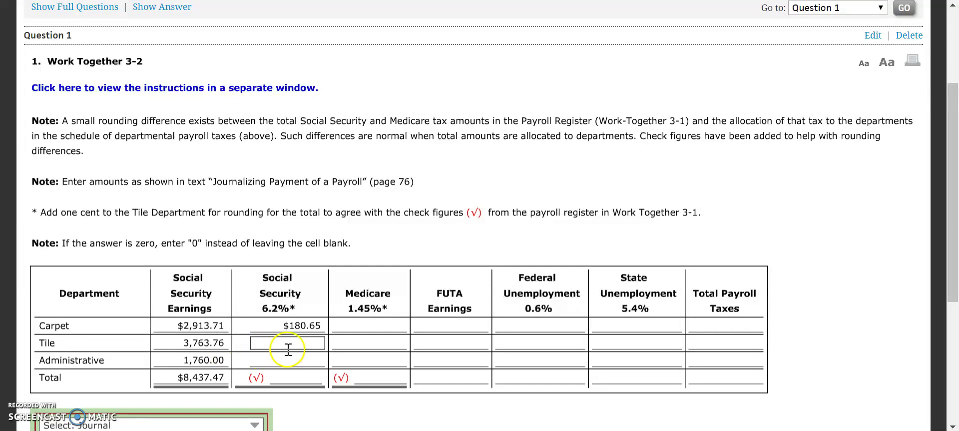
pyautogui.write('233.36')
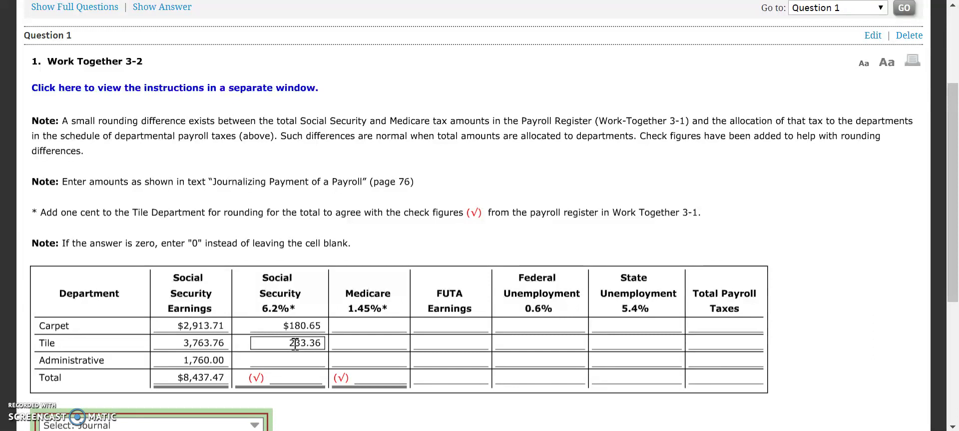
# - Enter the Social Security 6.2% tax as 109.12 for Administrative and 523.13 for Total
pyautogui.click(294, 362)
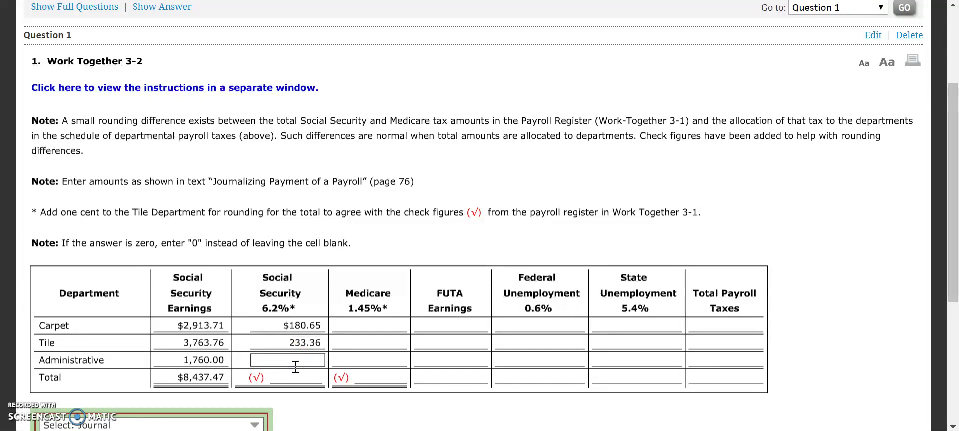
pyautogui.click(220, 361)
pyautogui.click(277, 364)
pyautogui.write('109.12')
pyautogui.click(298, 393)
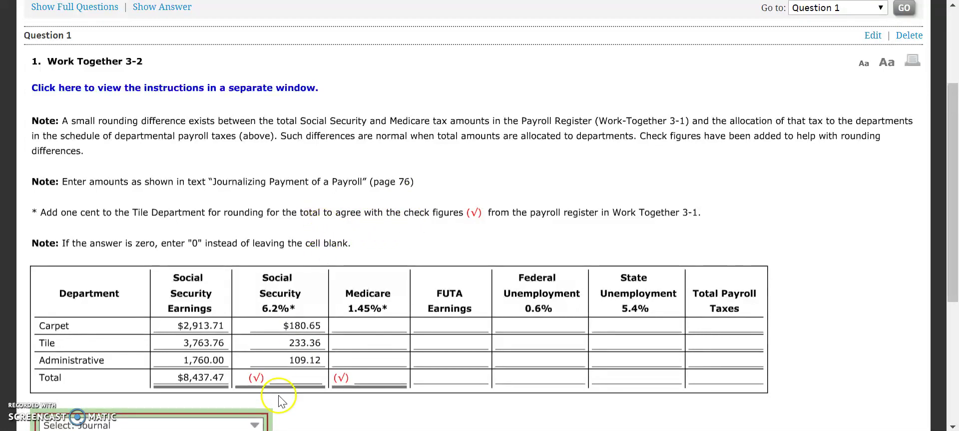
pyautogui.click(283, 379)
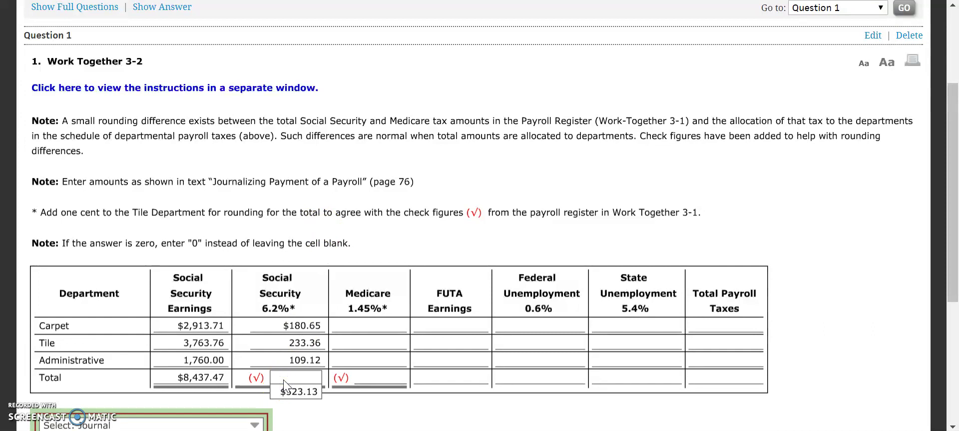
pyautogui.write('523.13')
pyautogui.click(295, 400)
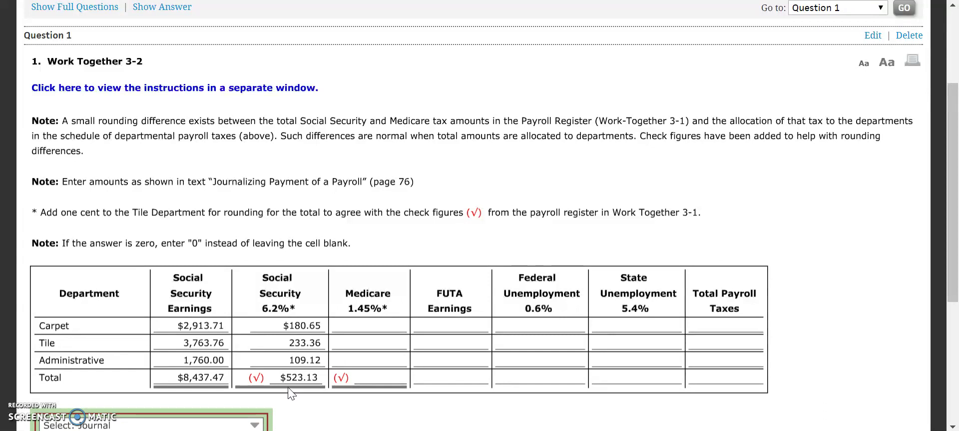
pyautogui.click(305, 394)
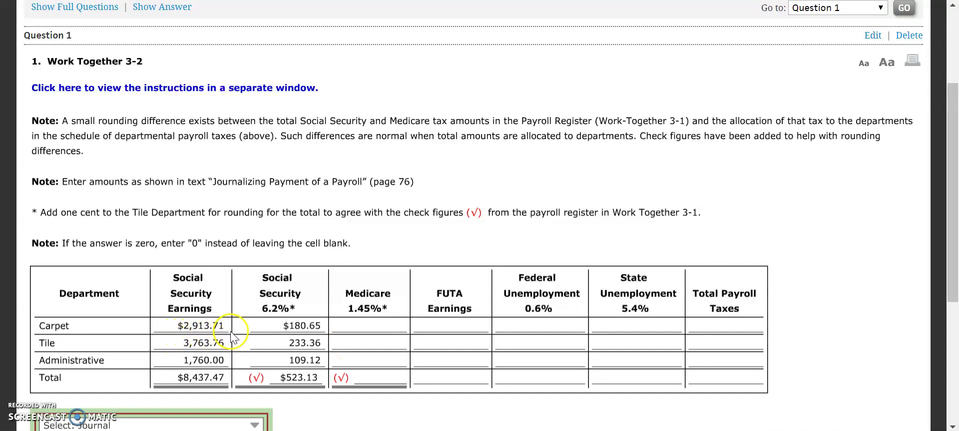
# - Enter the Medicare 1.45% tax as 42.24 for Carpet, 54.58 for Tile and 25.52 for Administrative
pyautogui.click(379, 325)
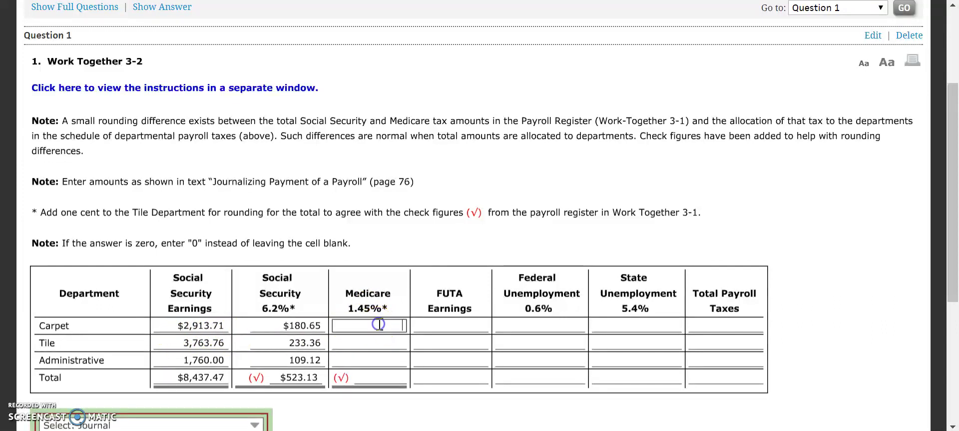
pyautogui.write('42.24')
pyautogui.click(384, 342)
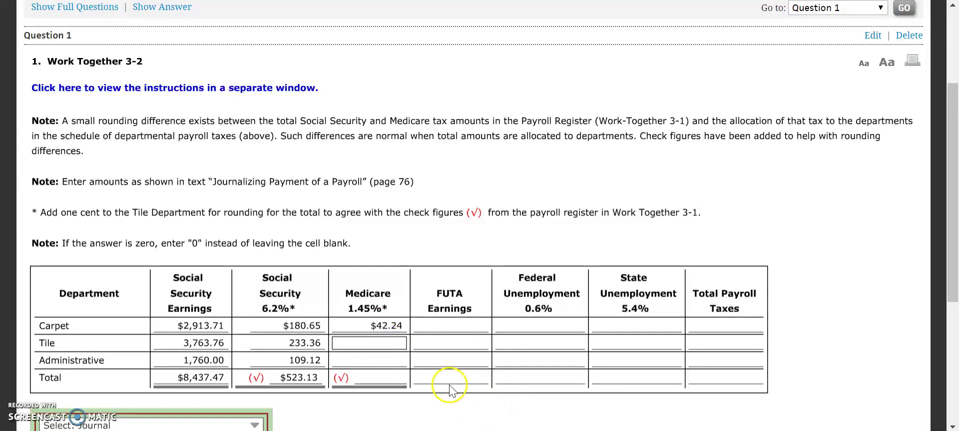
pyautogui.write('54.58')
pyautogui.click(385, 361)
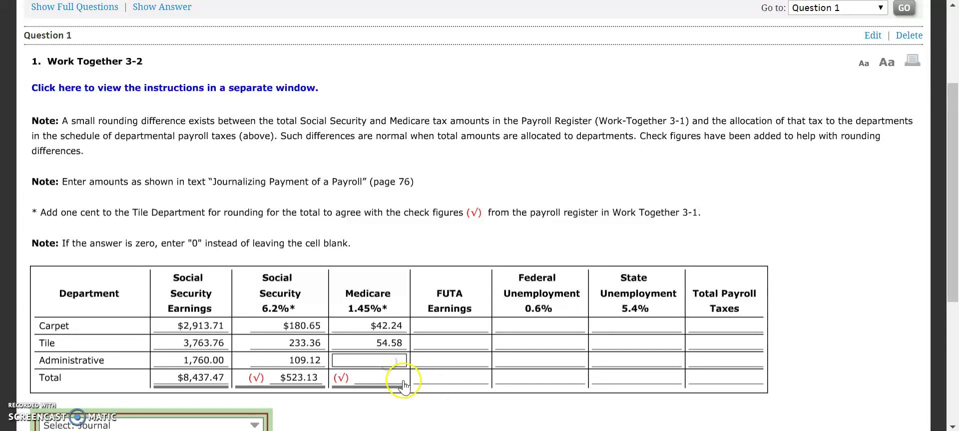
pyautogui.write('25.52')
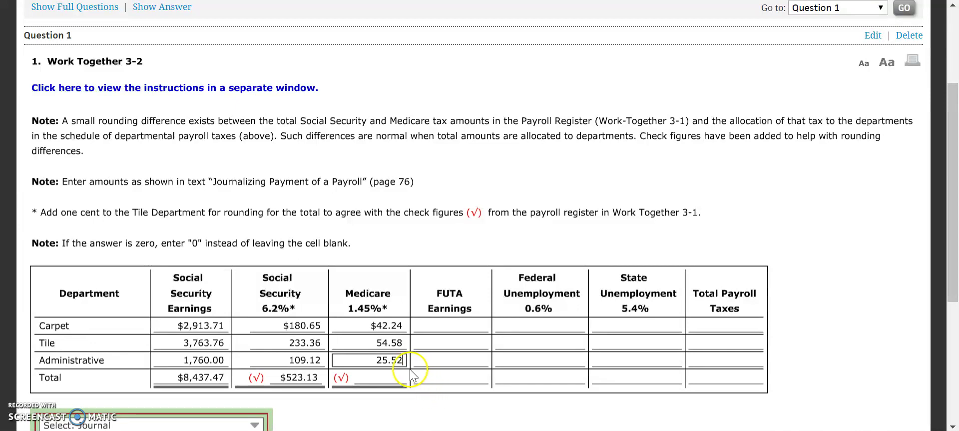
# - Enter the Medicare 1.45% tax Total as 122.35 in the departmental payroll tax schedule
pyautogui.click(355, 380)
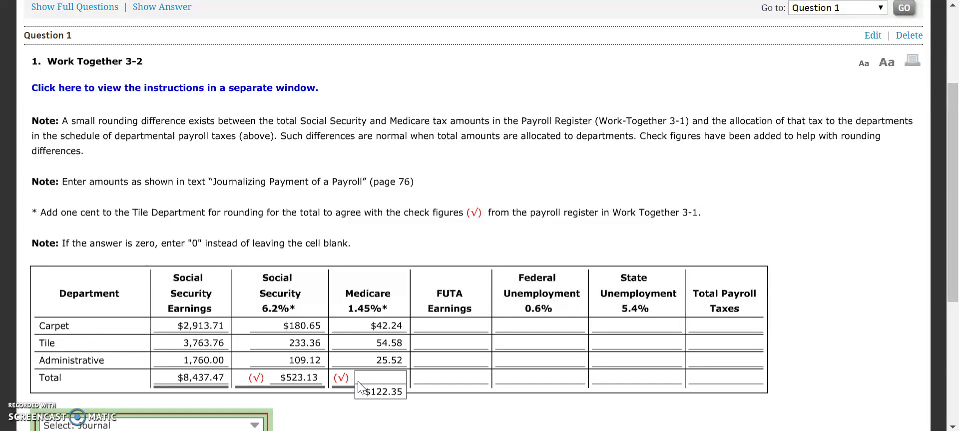
pyautogui.click(381, 397)
pyautogui.write('$122.35')
pyautogui.click(403, 382)
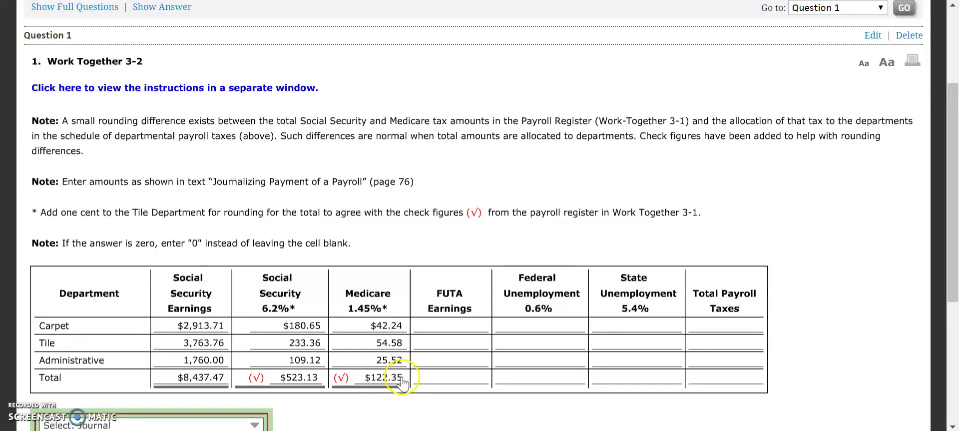
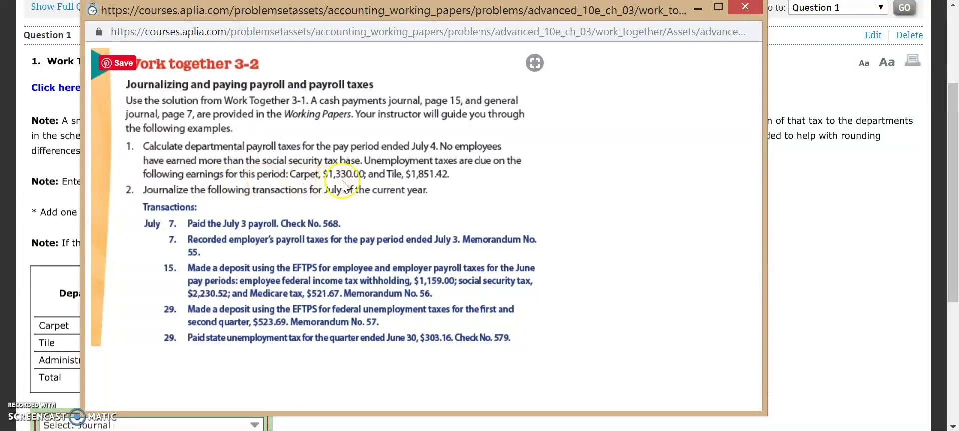
# - Enter the FUTA Earnings from the problem instructions as 1,330.00 for Carpet and 1,851.42 for Tile
pyautogui.click(698, 8)
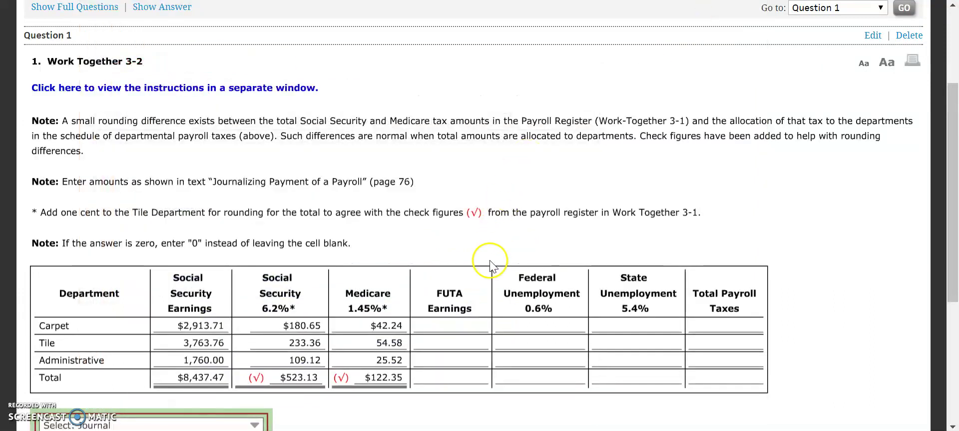
pyautogui.click(469, 325)
pyautogui.write('1330')
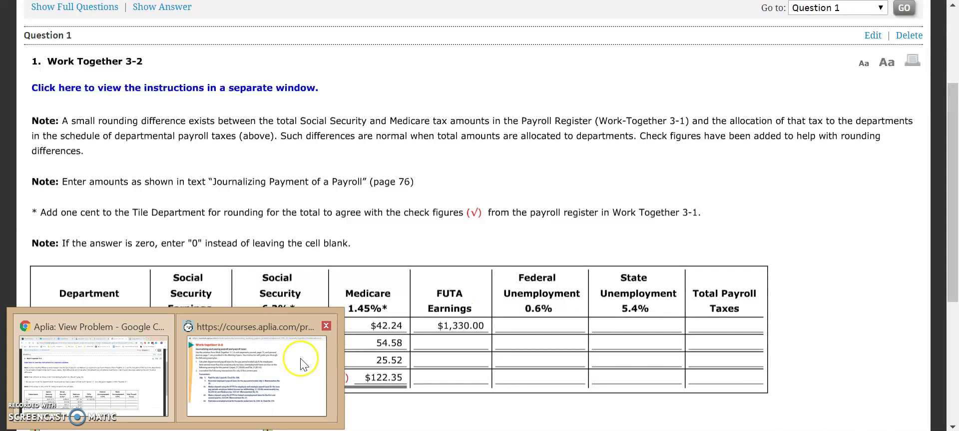
pyautogui.click(294, 364)
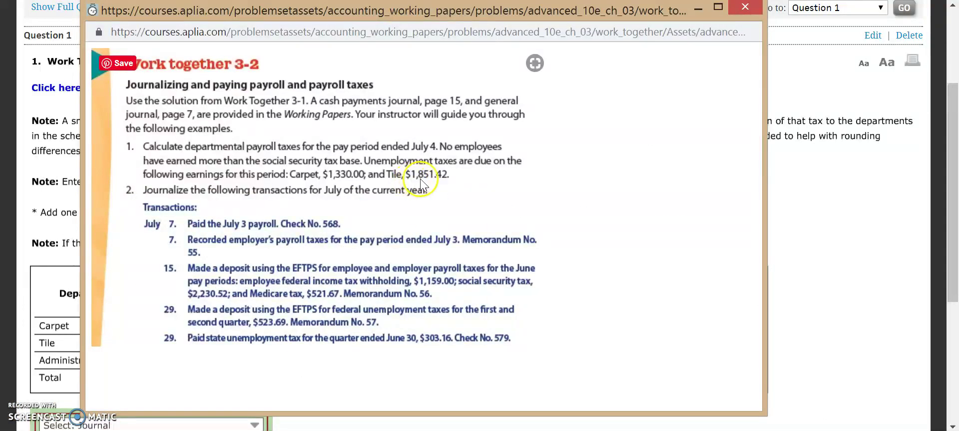
pyautogui.click(700, 14)
pyautogui.click(443, 343)
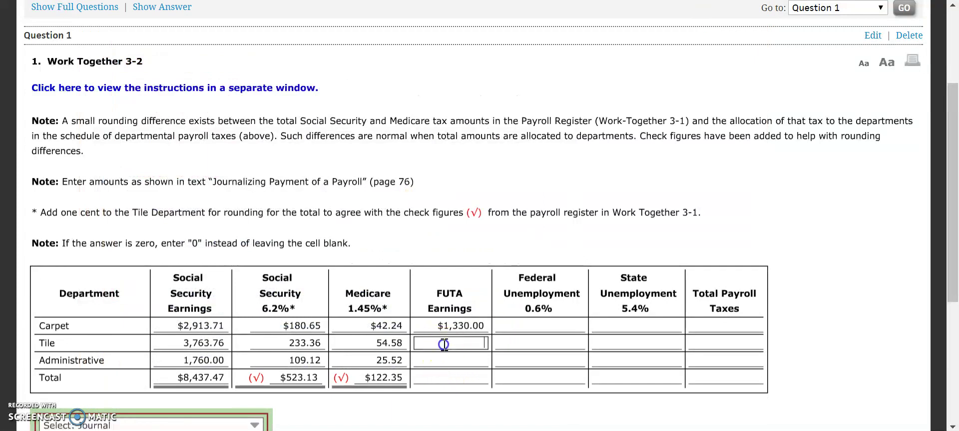
pyautogui.write('1851.4')
pyautogui.write('3')
# - Enter the FUTA Earnings as 0.00 for Administrative and 3,181.42 for Total
pyautogui.click(444, 356)
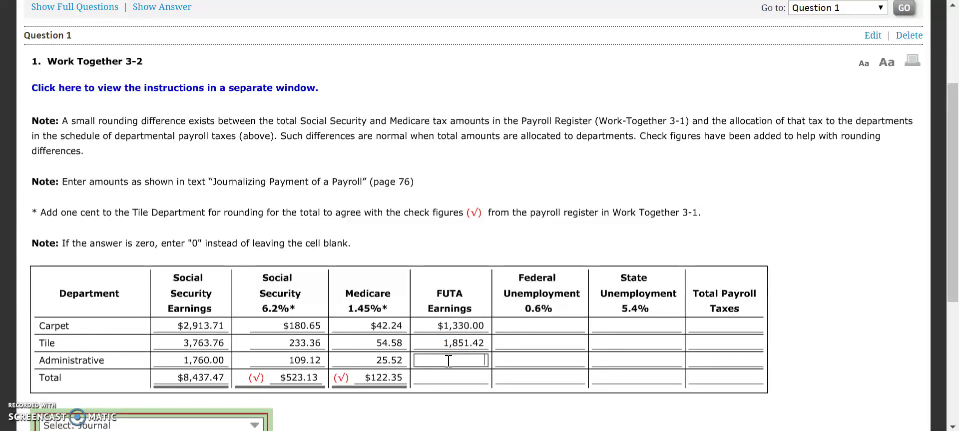
pyautogui.write('0.00')
pyautogui.click(444, 378)
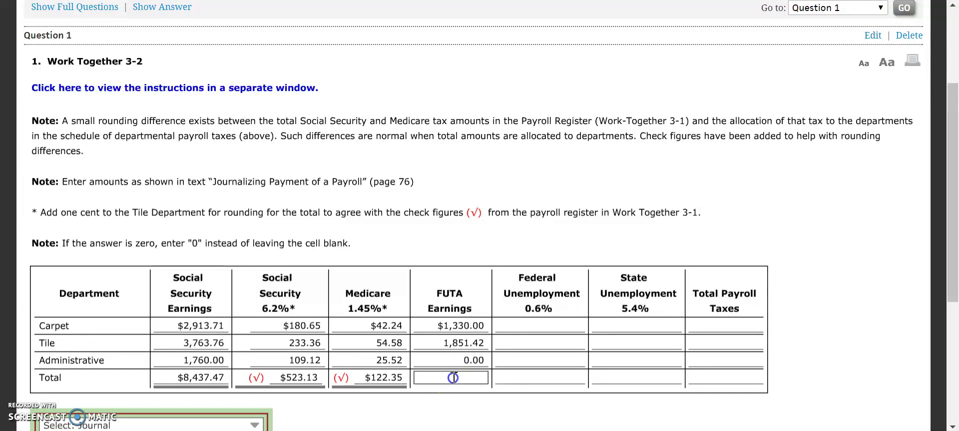
pyautogui.write('3181.42')
pyautogui.click(474, 406)
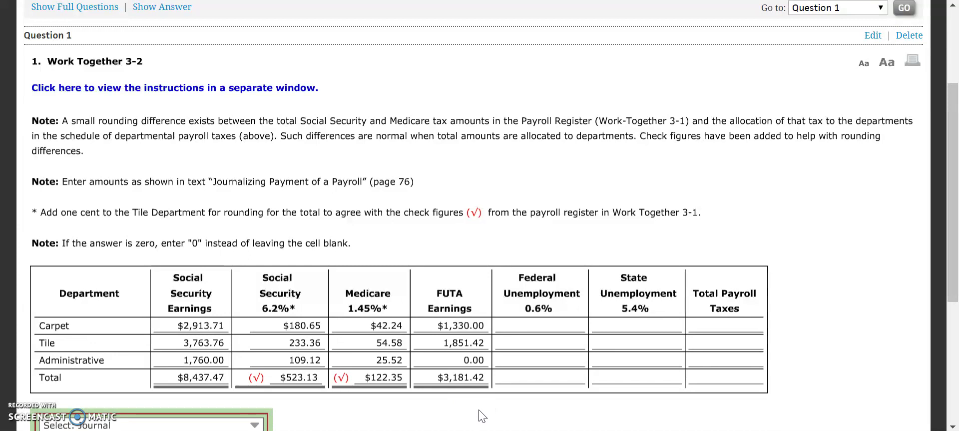
# - Enter the Federal Unemployment 0.6% tax as 7.98 for Carpet and 11.11 for Tile
pyautogui.click(515, 371)
pyautogui.click(529, 330)
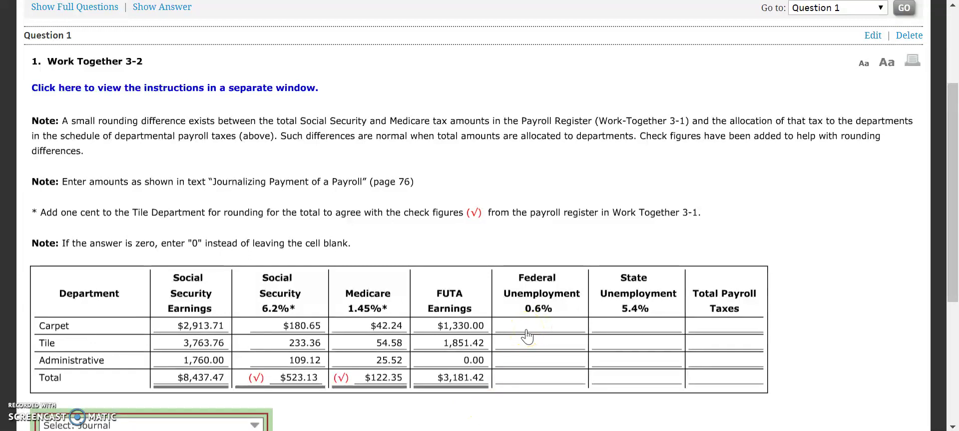
pyautogui.click(482, 330)
pyautogui.click(519, 382)
pyautogui.click(523, 326)
pyautogui.write('7.98')
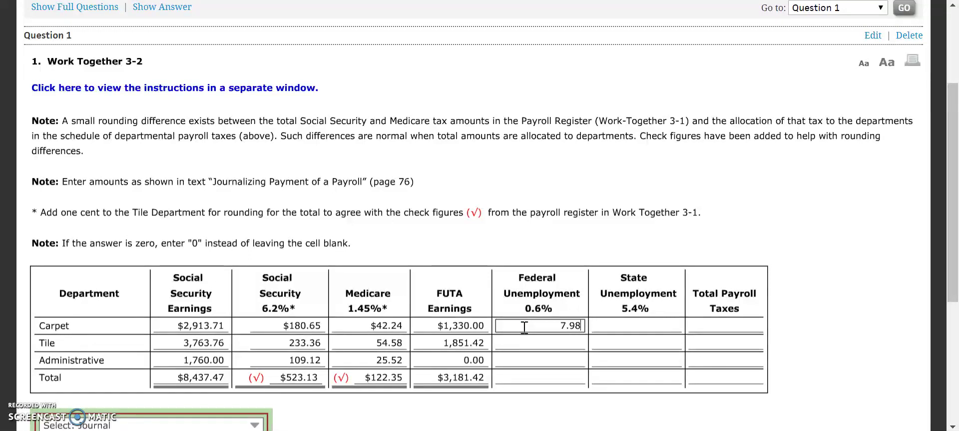
pyautogui.click(523, 342)
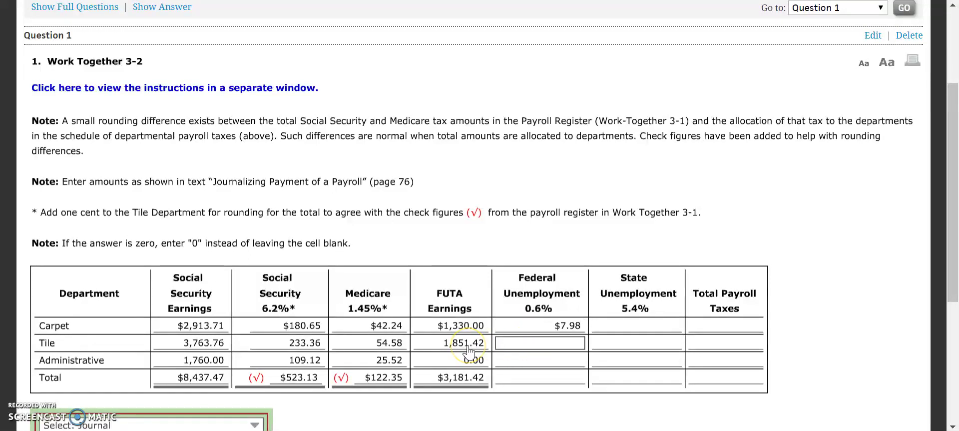
pyautogui.write('11')
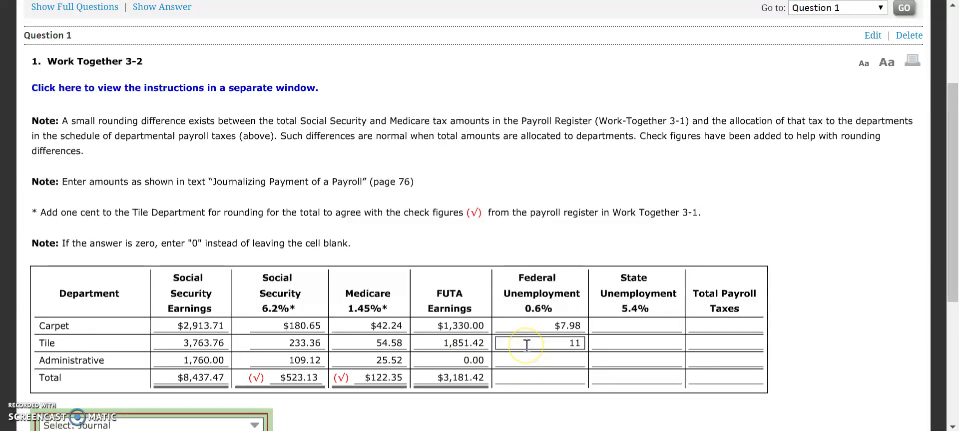
pyautogui.write('.11')
# - Enter the Federal Unemployment 0.6% tax as 0.00 for Administrative and 19.09 for Total
pyautogui.click(546, 360)
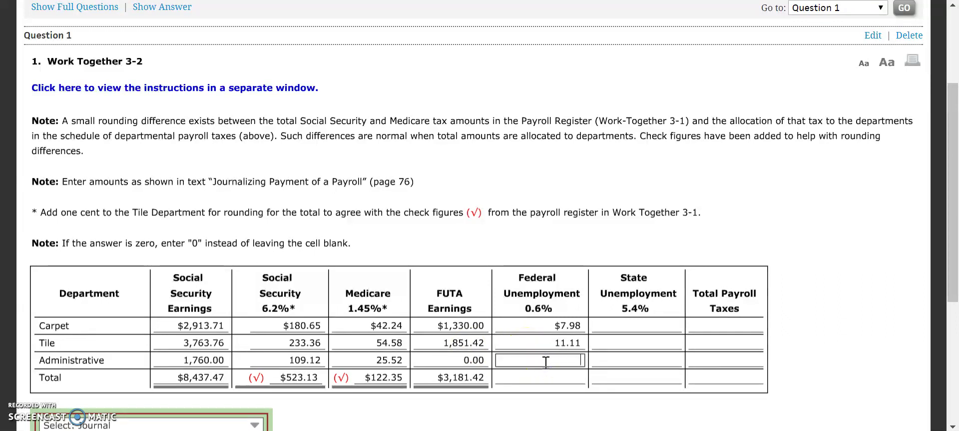
pyautogui.write('0.00')
pyautogui.click(546, 382)
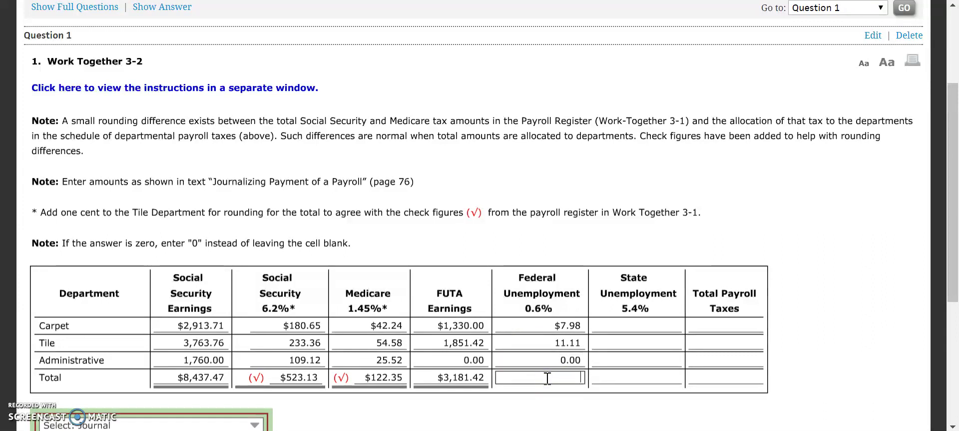
pyautogui.write('19.09')
pyautogui.click(562, 406)
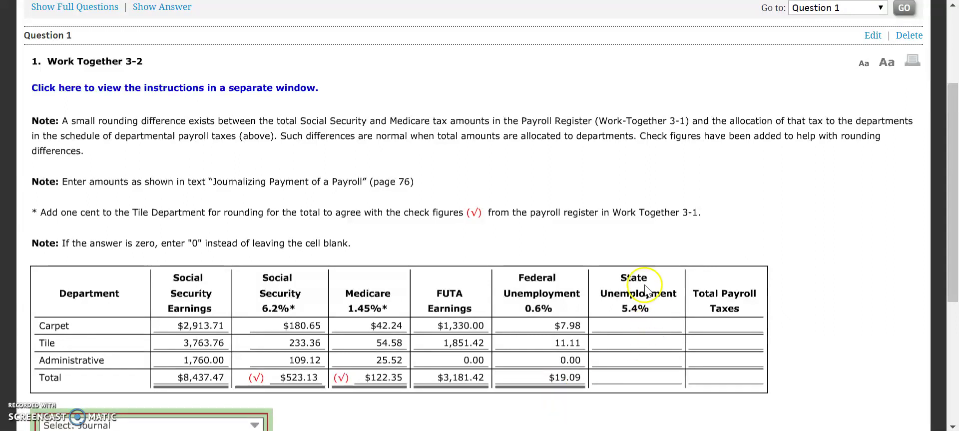
# - Enter the State Unemployment 5.4% tax as 71.82 for Carpet and 99.98 for Tile
pyautogui.click(637, 325)
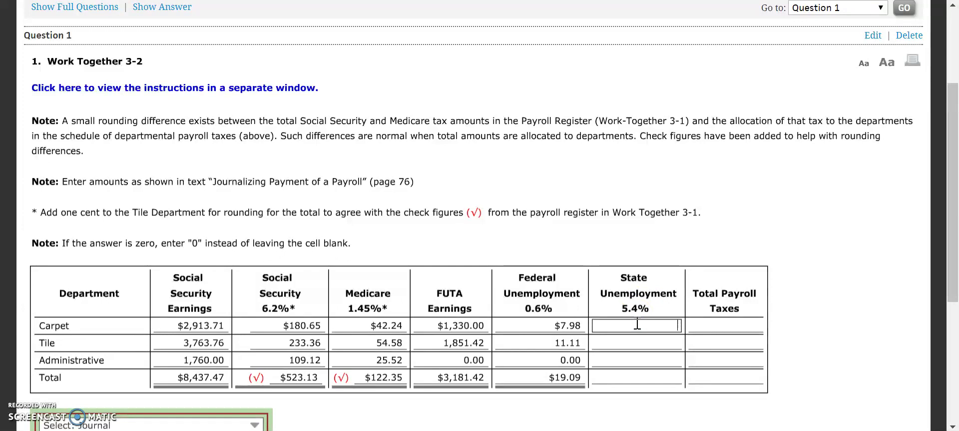
pyautogui.write('71.82')
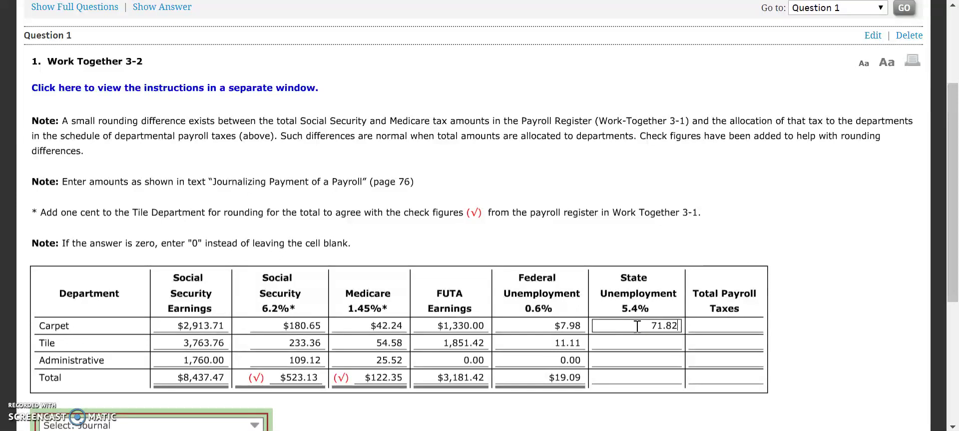
pyautogui.click(638, 343)
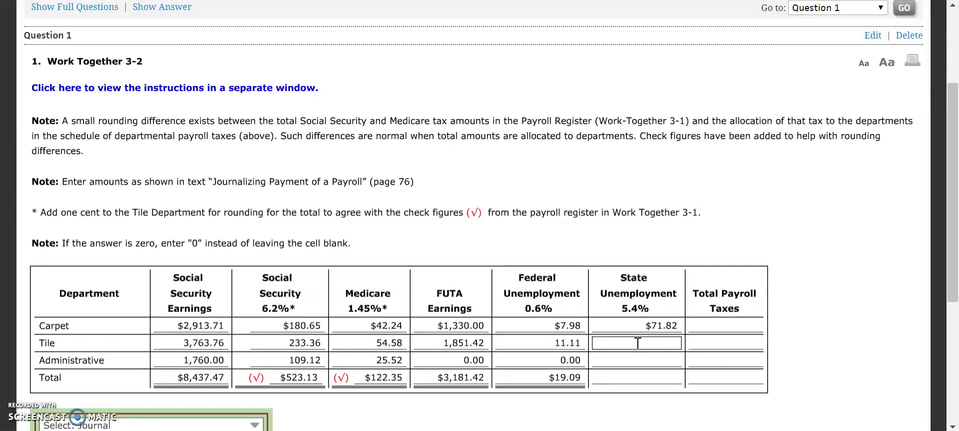
pyautogui.write('99.98')
# - Enter the State Unemployment 5.4% tax as 0.00 for Administrative and 171.80 for Total
pyautogui.click(638, 360)
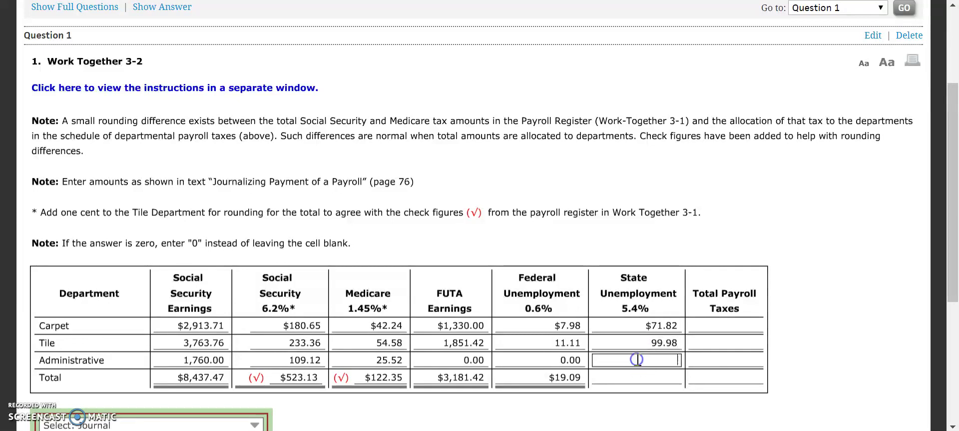
pyautogui.write('0.00')
pyautogui.click(639, 377)
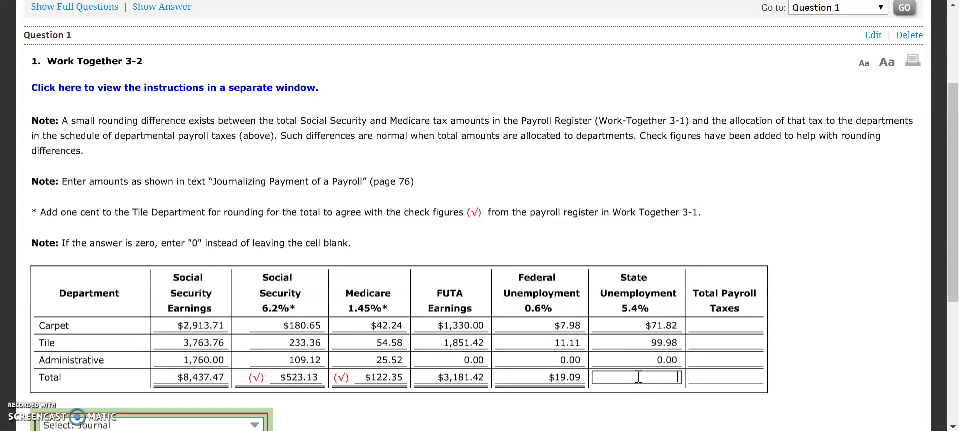
pyautogui.write('171.80')
pyautogui.click(643, 415)
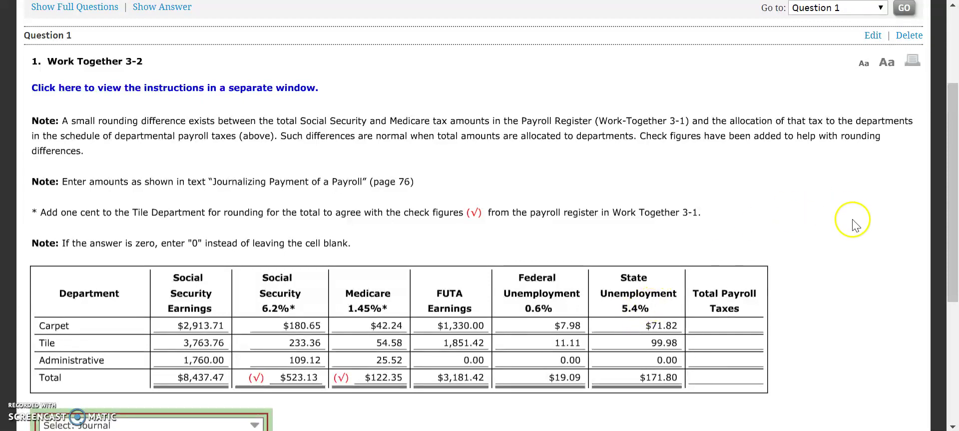
# - Enter the Total Payroll Taxes as 302.70 for Carpet and 399.03 for Tile
pyautogui.click(732, 326)
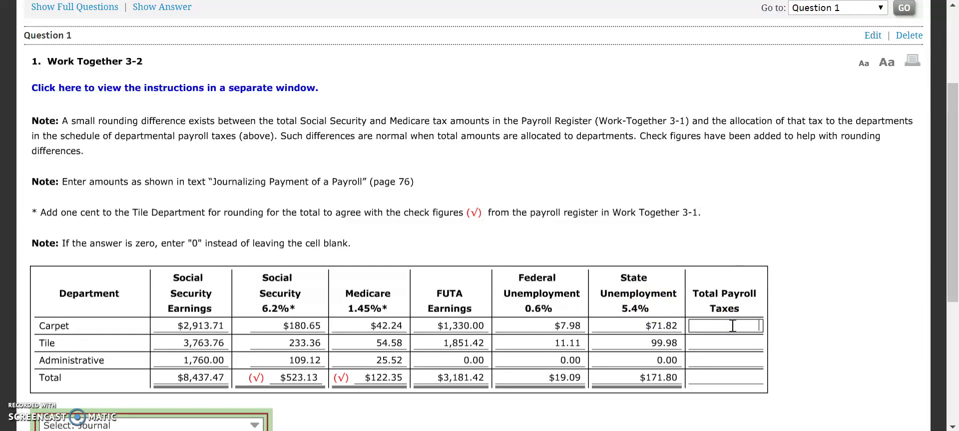
pyautogui.write('302.70')
pyautogui.click(727, 344)
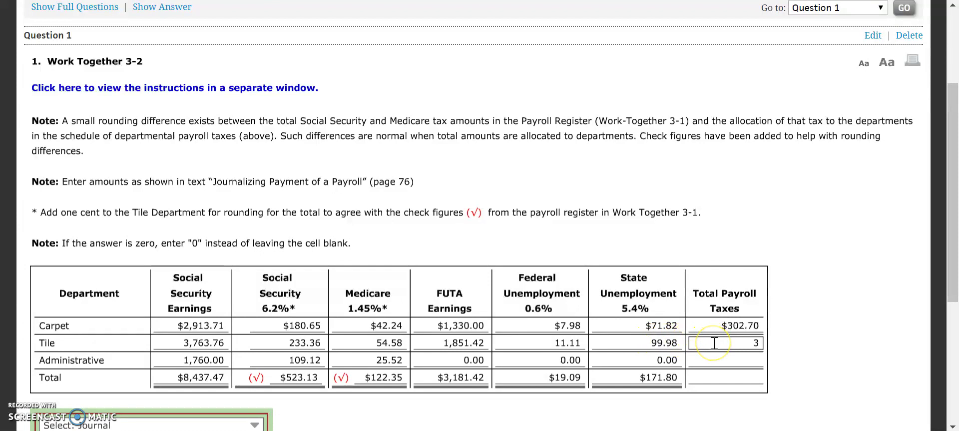
pyautogui.write('03')
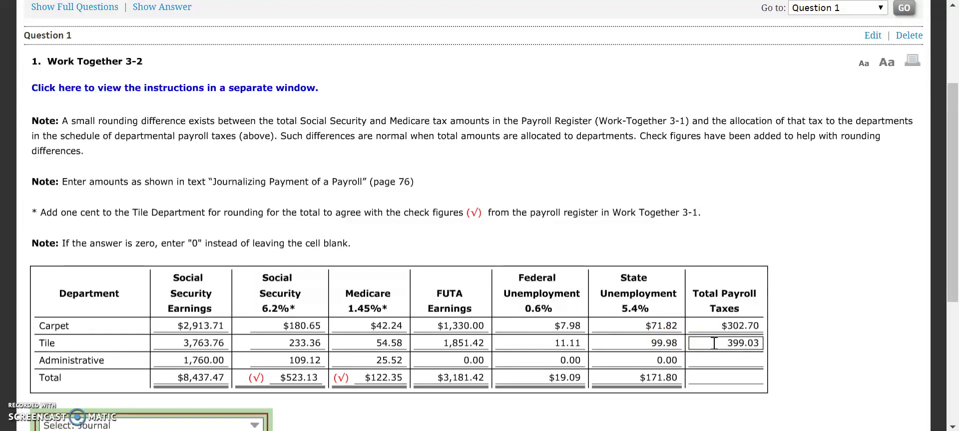
# - Enter the Total Payroll Taxes as 134.64 for Administrative and 836.37 for the Total row
pyautogui.click(718, 360)
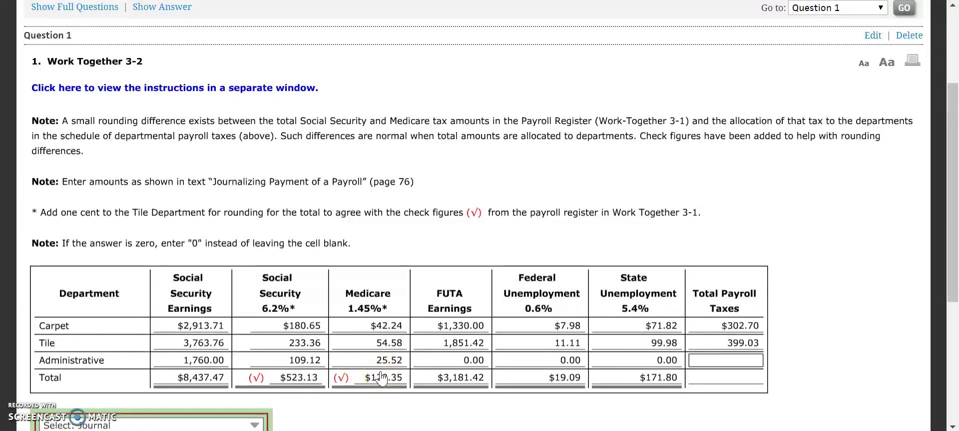
pyautogui.write('134.64')
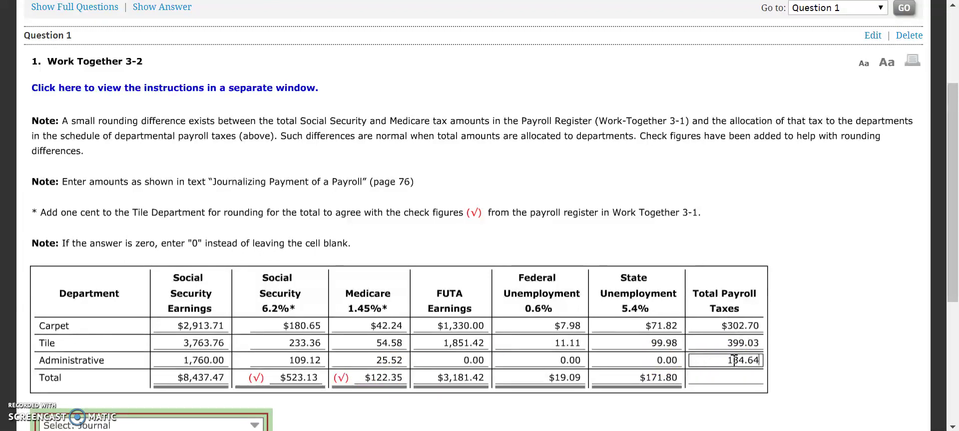
pyautogui.click(831, 372)
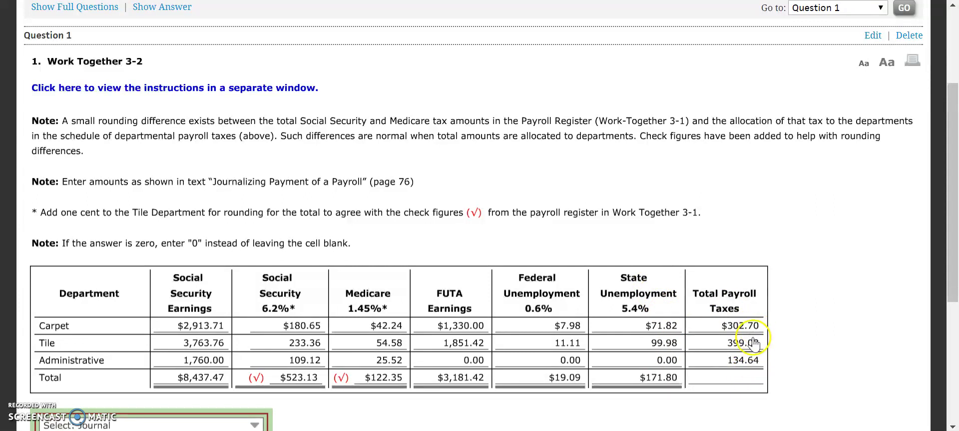
pyautogui.click(749, 375)
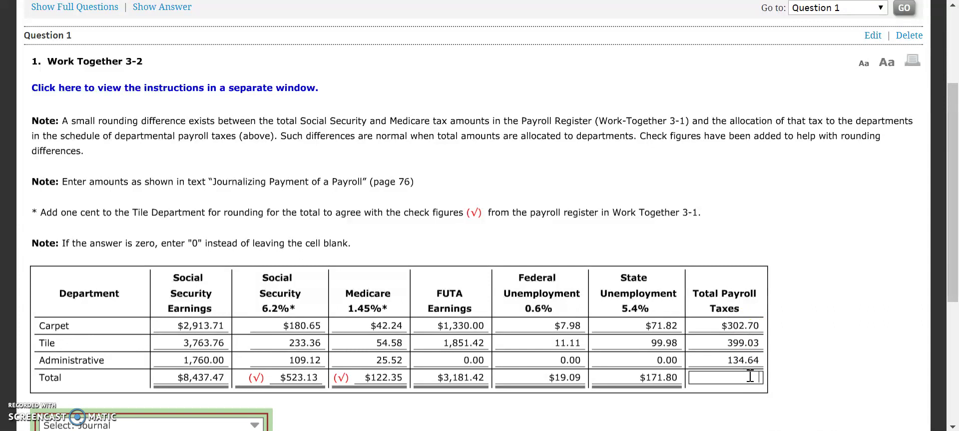
pyautogui.write('836.37')
pyautogui.click(783, 379)
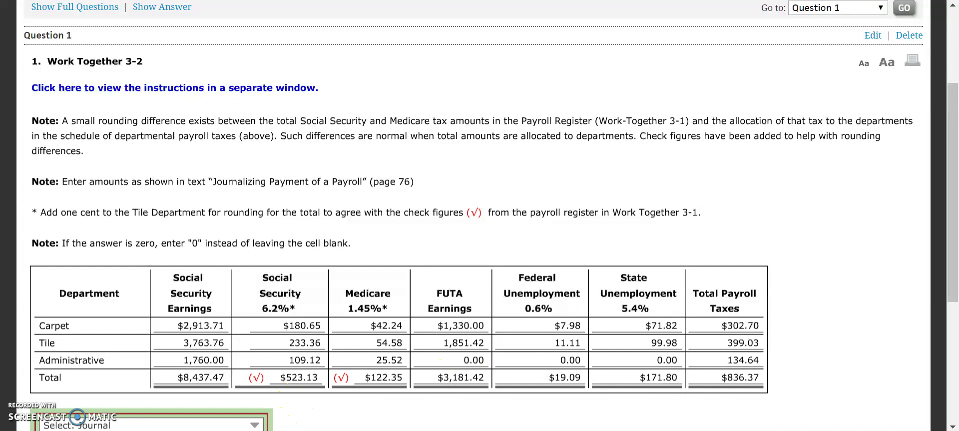
# - Review the July transactions to journalize in the Work Together 3-2 instructions, and close the instructions window
pyautogui.click(286, 418)
pyautogui.scroll(-1, 286, 423)
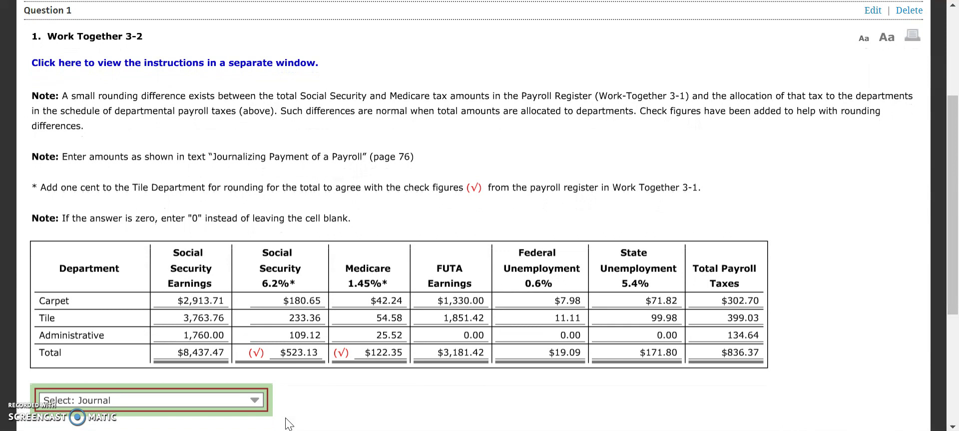
pyautogui.scroll(-1, 286, 423)
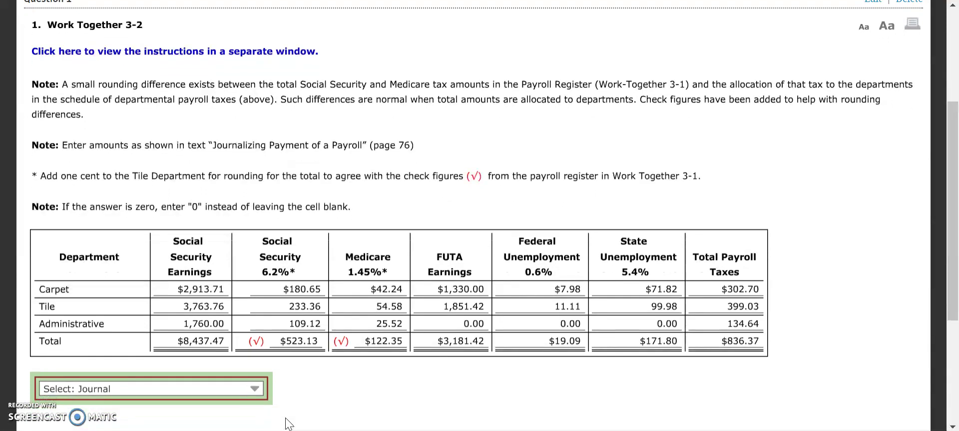
pyautogui.scroll(-1, 287, 423)
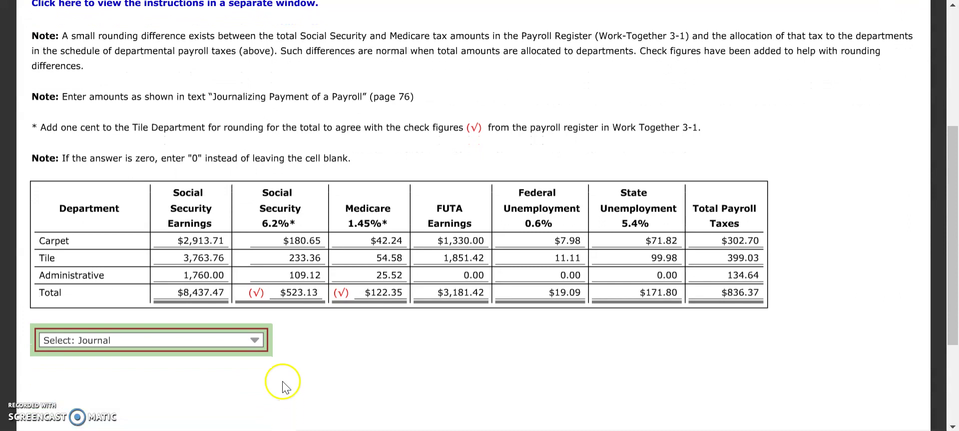
pyautogui.click(236, 345)
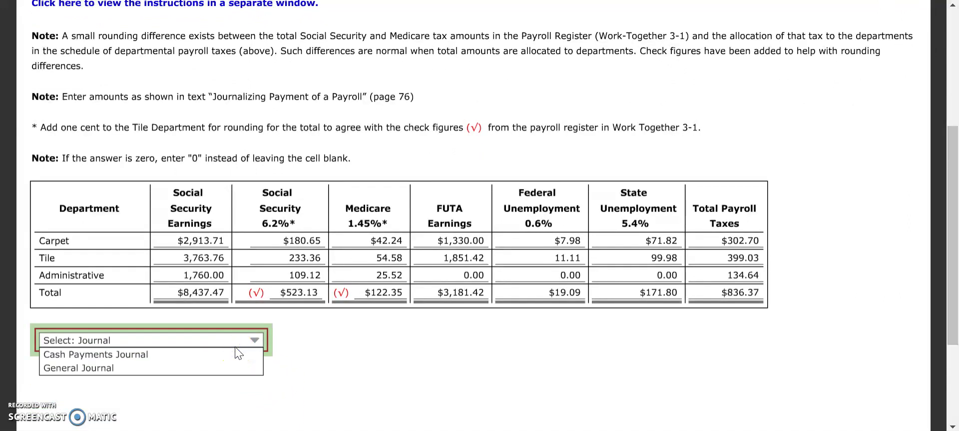
pyautogui.click(332, 332)
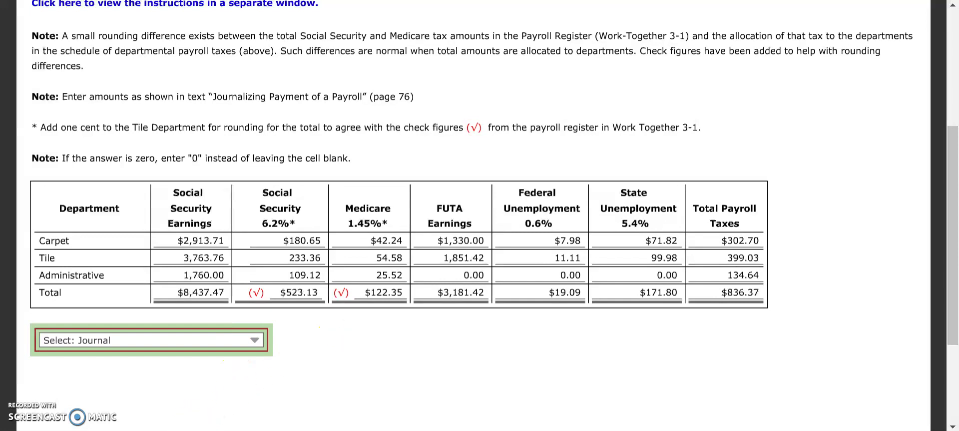
pyautogui.click(267, 375)
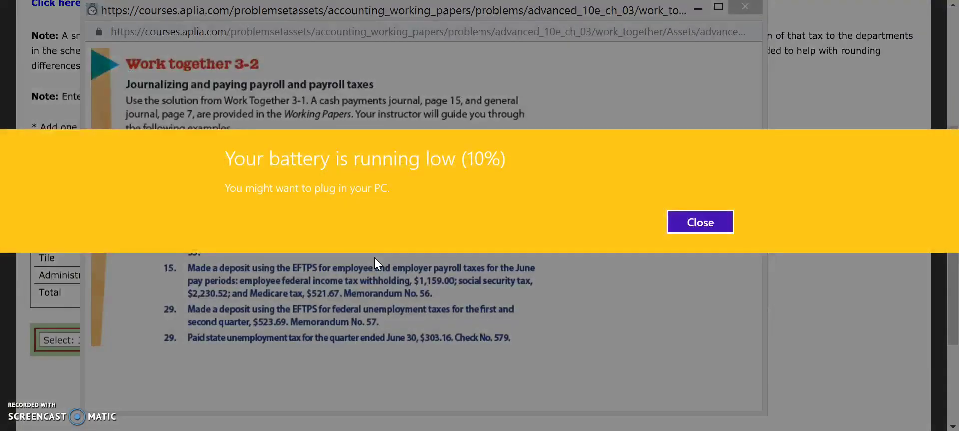
pyautogui.click(702, 221)
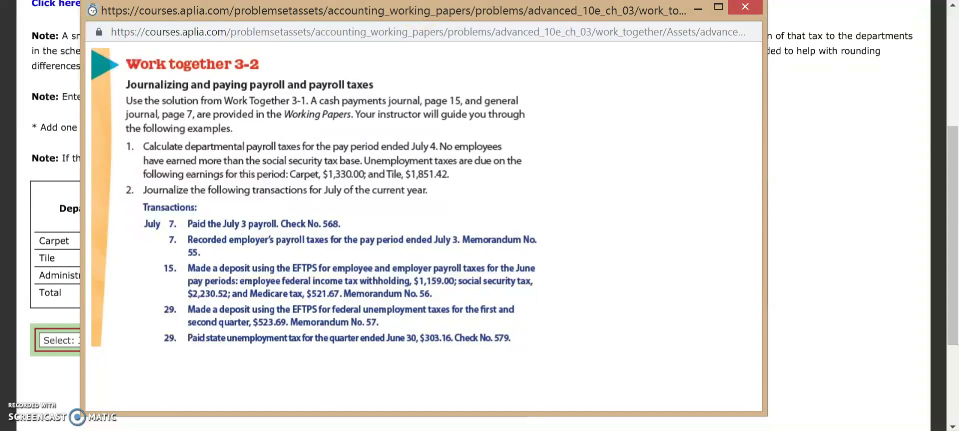
pyautogui.click(745, 6)
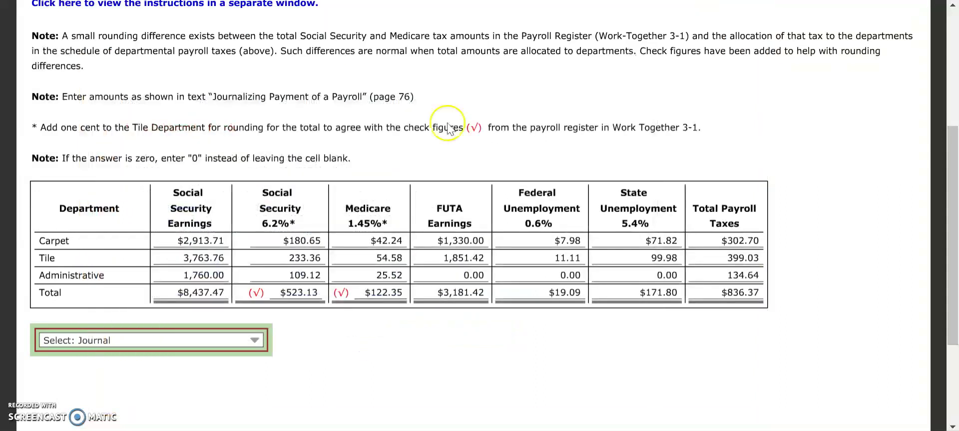
# - Choose the Cash Payments Journal for recording the payroll payment
pyautogui.click(80, 343)
pyautogui.click(82, 351)
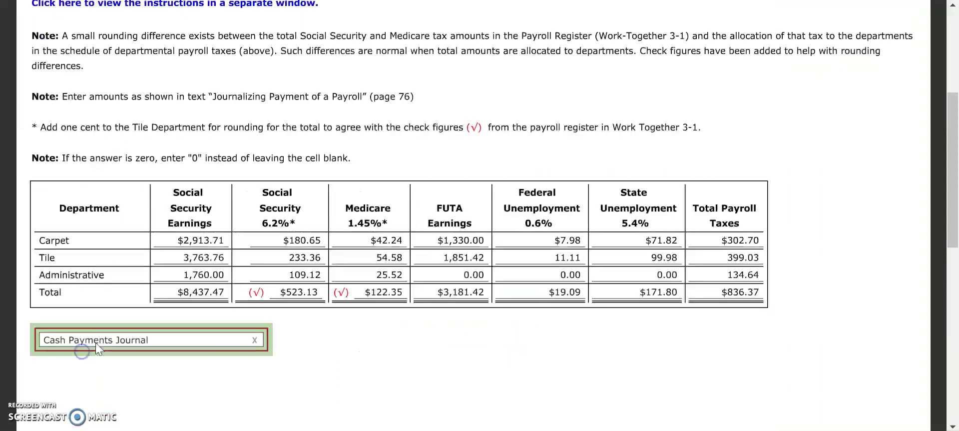
pyautogui.scroll(-4, 226, 302)
# - Date line 1 of the Cash Payments Journal Jul 7
pyautogui.click(81, 242)
pyautogui.write('Jul')
pyautogui.press('BackSpace')
pyautogui.press('BackSpace')
pyautogui.press('BackSpace')
pyautogui.click(71, 242)
pyautogui.write('J')
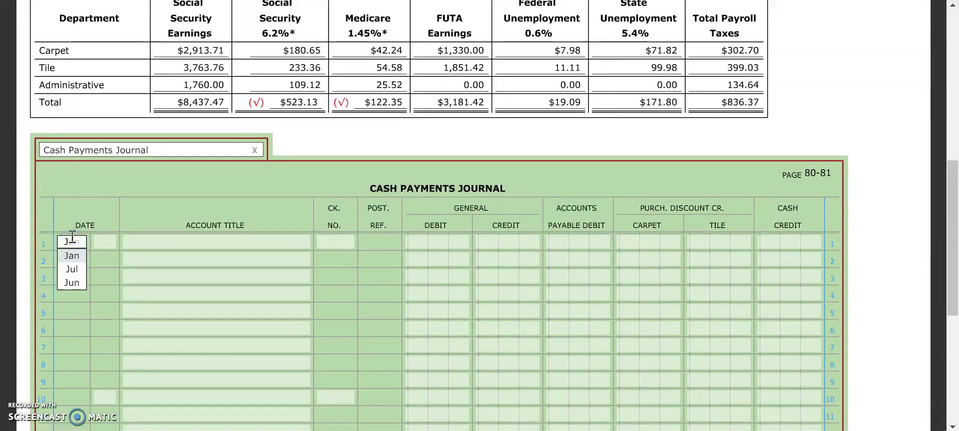
pyautogui.press('Down')
pyautogui.press('Return')
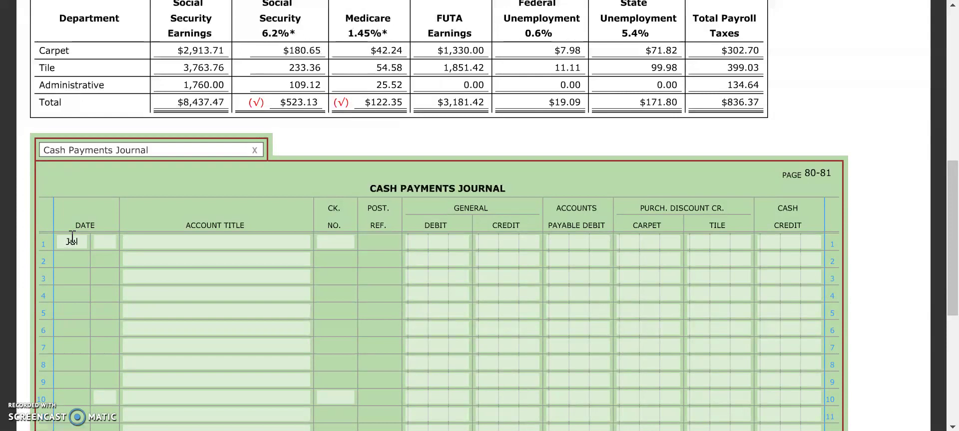
pyautogui.click(115, 243)
pyautogui.write('7')
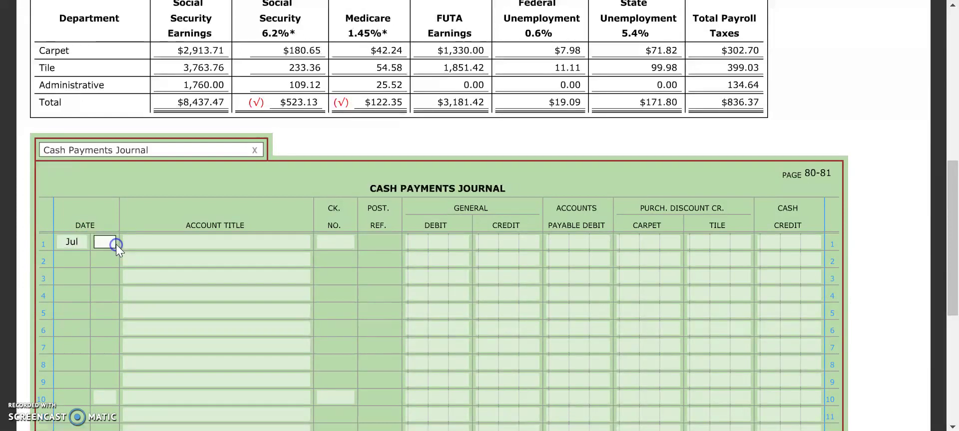
# - Consult the payroll register and record Salary Expense—Carpet on line 1 with check number 568 and a General Debit of 2913.71
pyautogui.click(142, 245)
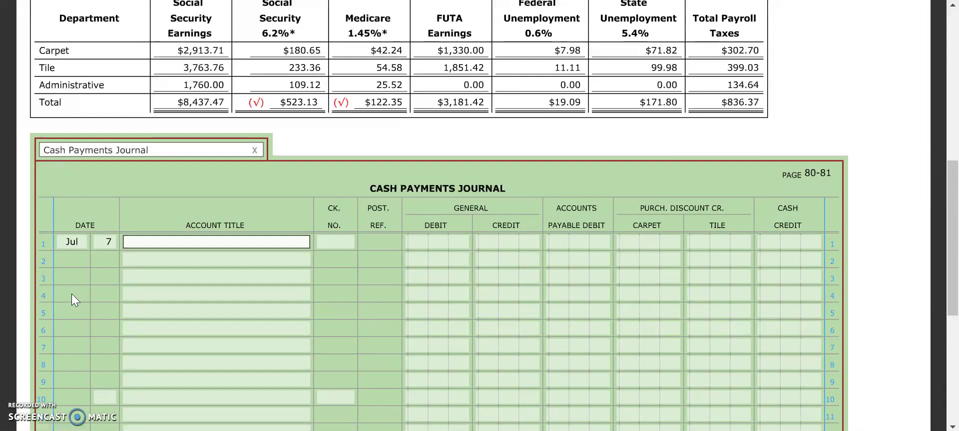
pyautogui.click(152, 248)
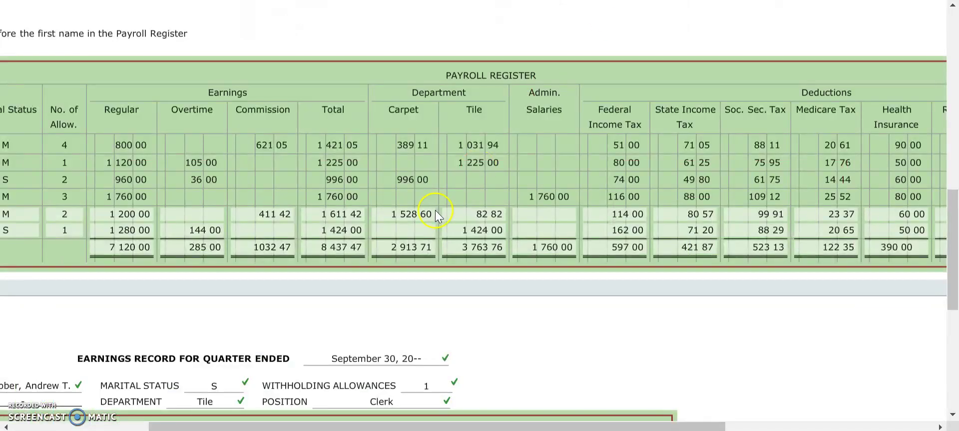
pyautogui.hscroll(-5, 435, 210)
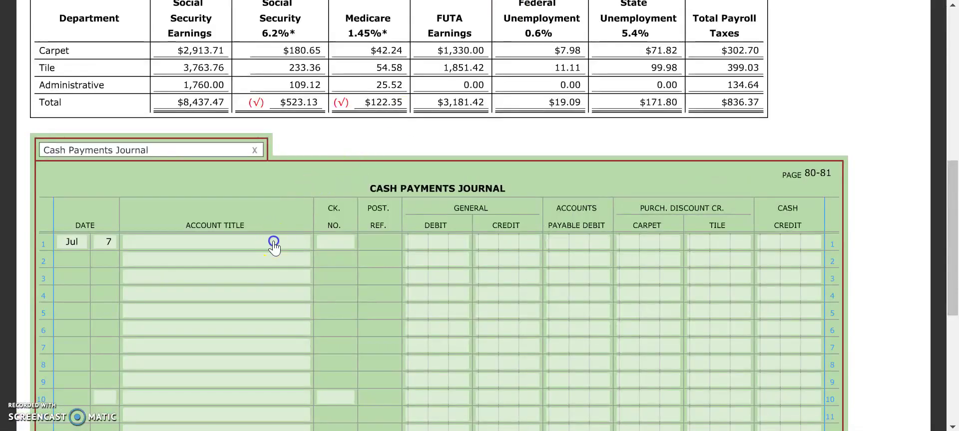
pyautogui.click(274, 241)
pyautogui.write('Sal')
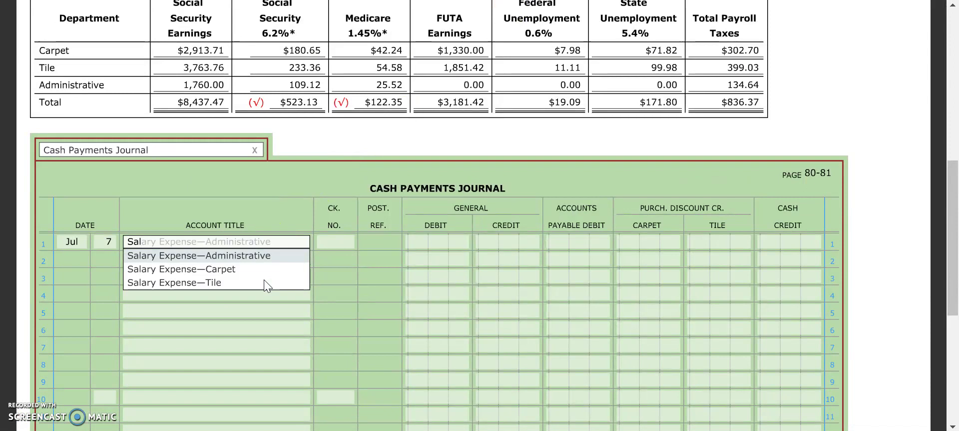
pyautogui.click(264, 275)
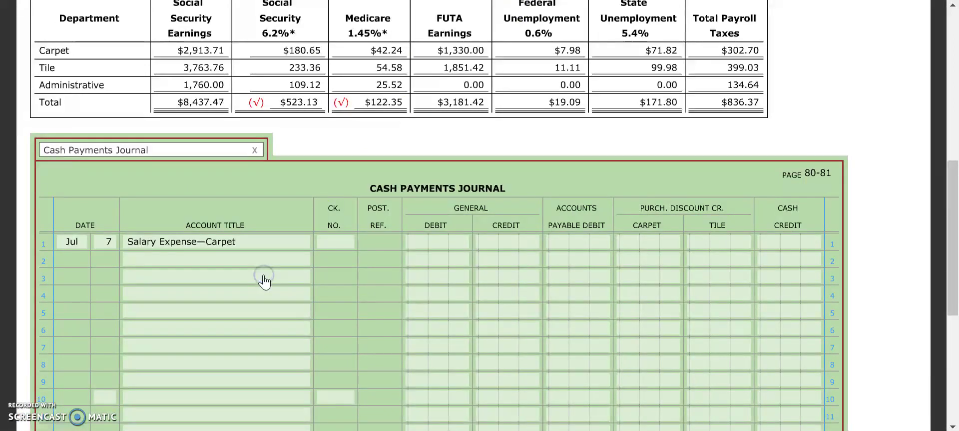
pyautogui.click(324, 242)
pyautogui.write('568')
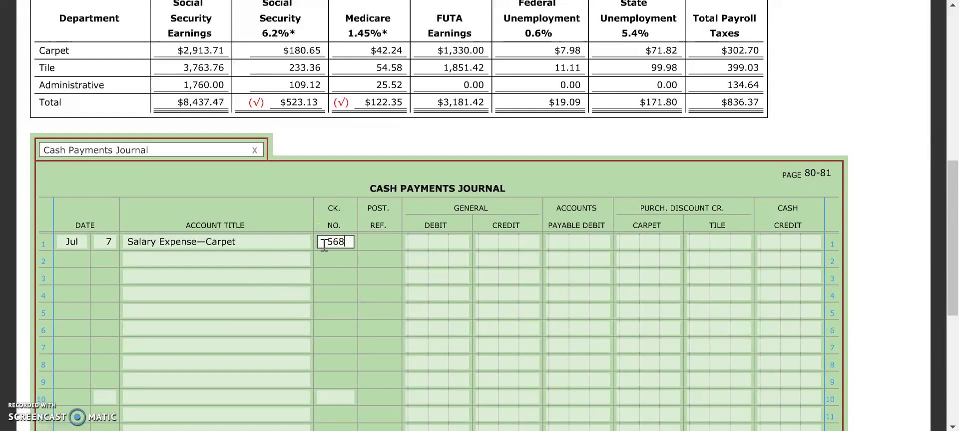
pyautogui.click(447, 242)
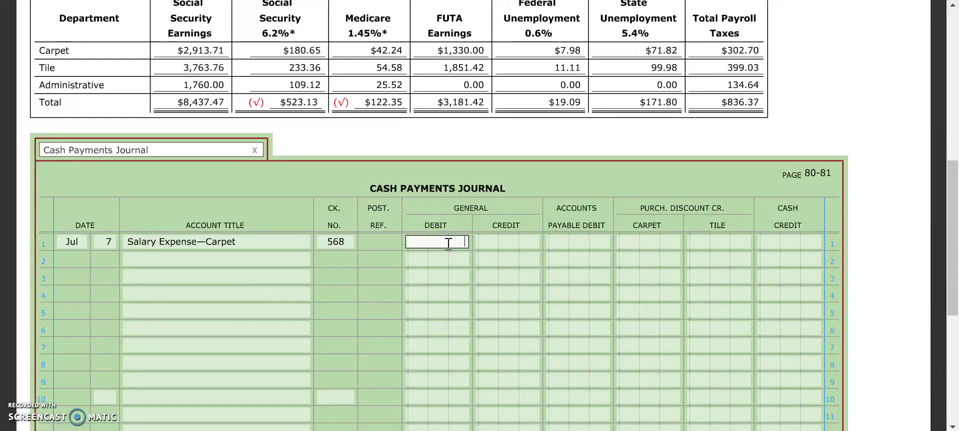
pyautogui.write('2913.71')
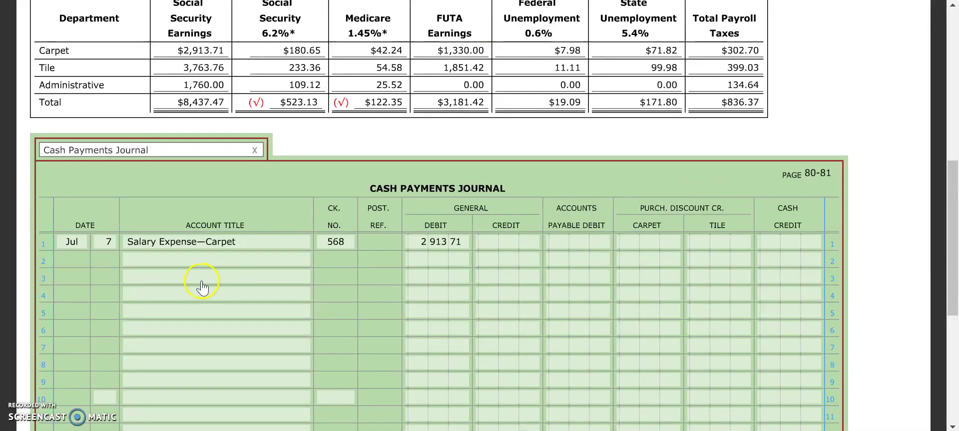
# - Record Salary Expense—Tile on line 2 of the Cash Payments Journal with a General Debit of 3763.76
pyautogui.click(204, 259)
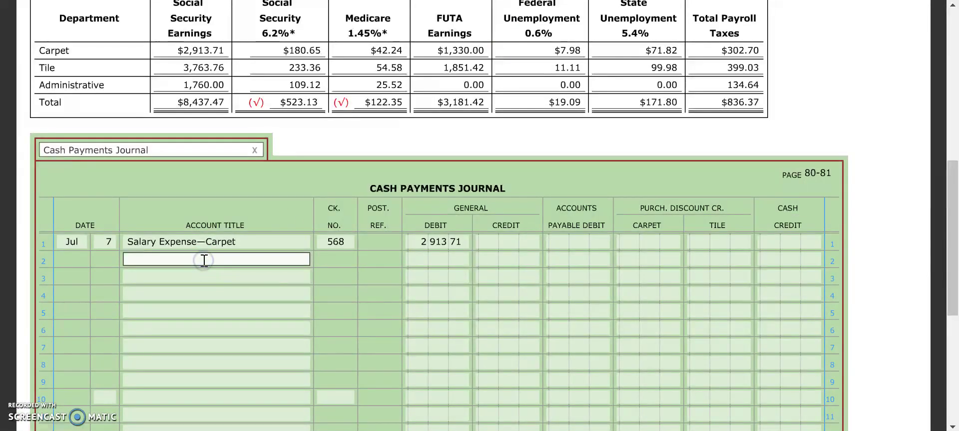
pyautogui.write('Sala')
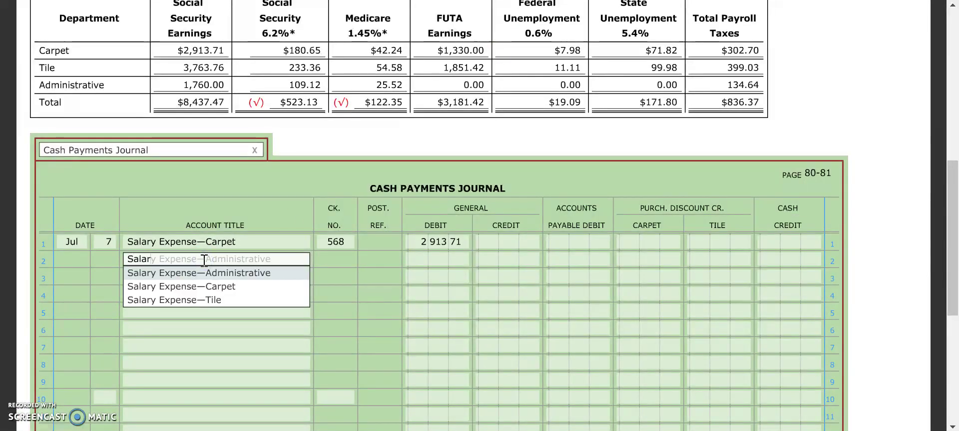
pyautogui.write('r')
pyautogui.press('Down')
pyautogui.press('Down')
pyautogui.press('Return')
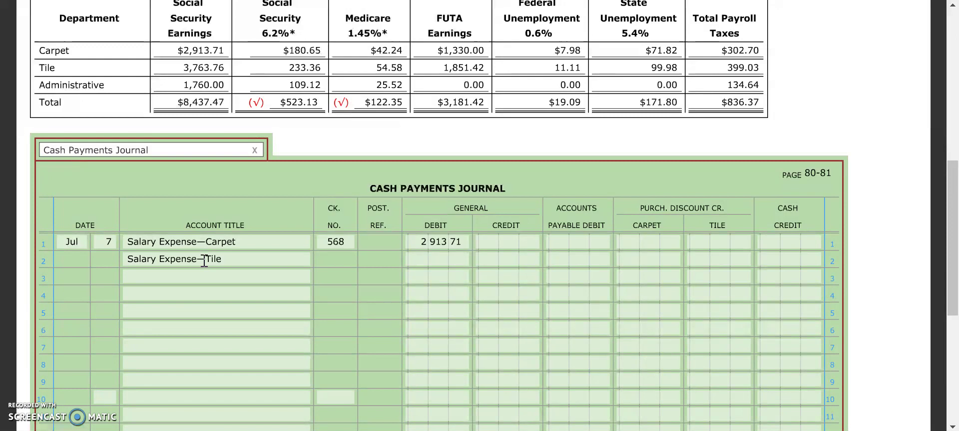
pyautogui.click(452, 258)
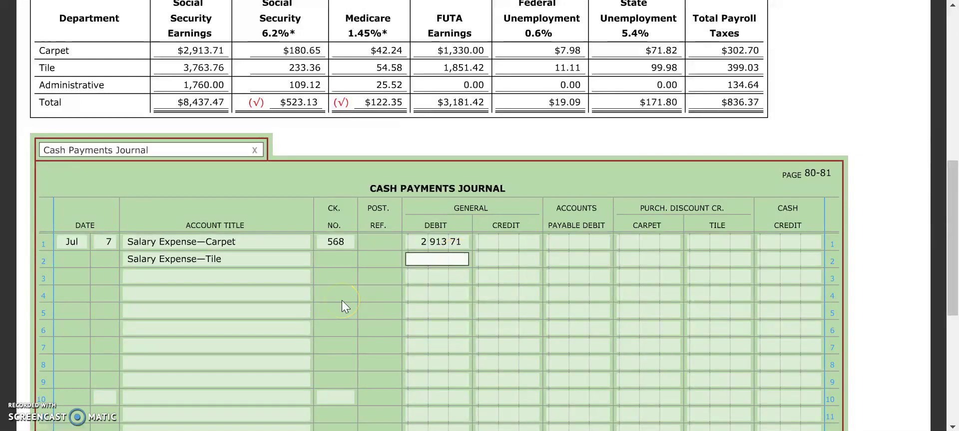
pyautogui.write('3763.76')
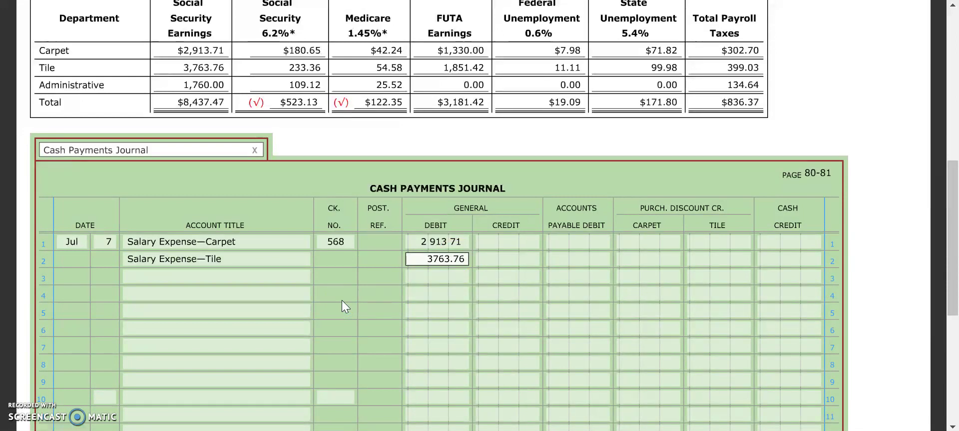
# - Record Salary Expense—Administrative on line 3 of the Cash Payments Journal with a General Debit of 1760
pyautogui.click(277, 276)
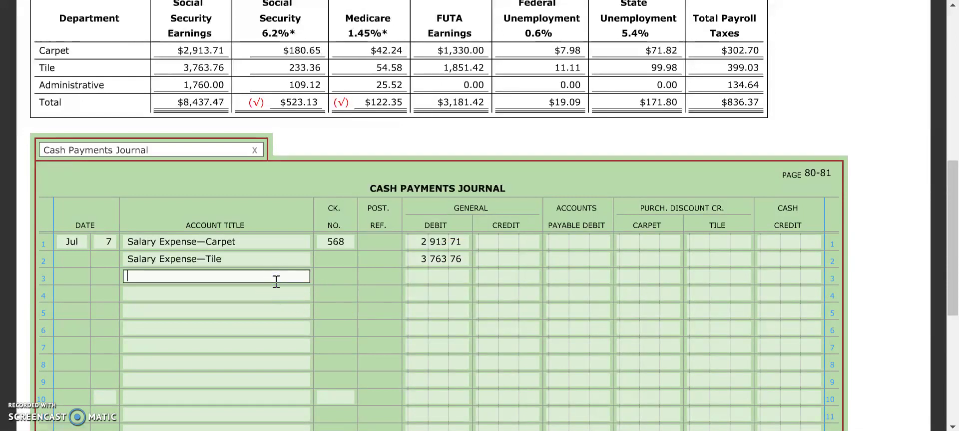
pyautogui.write('Sa')
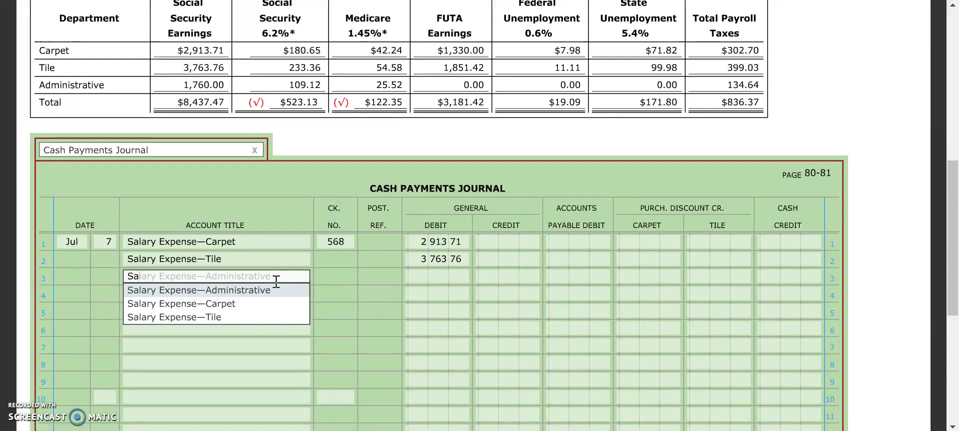
pyautogui.write('l')
pyautogui.press('Return')
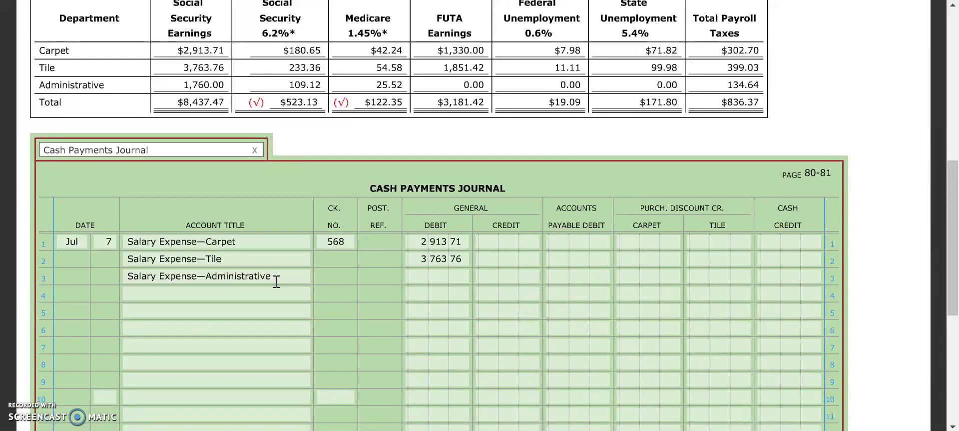
pyautogui.click(458, 277)
pyautogui.write('1760')
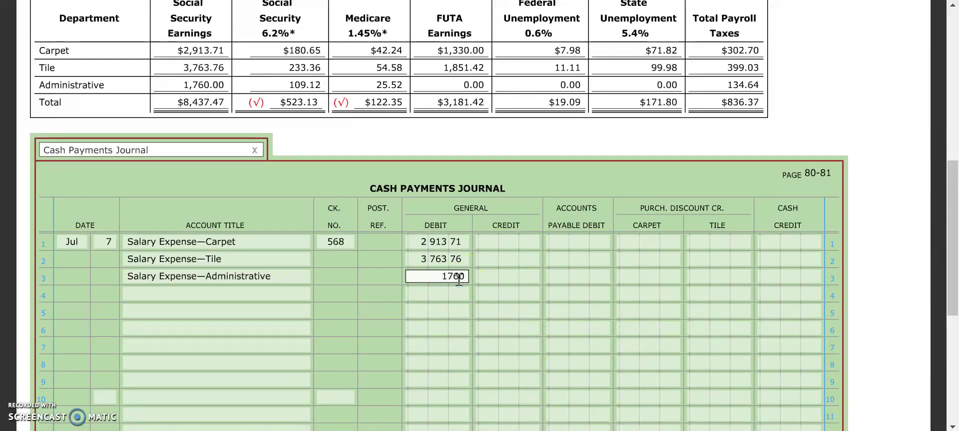
# - Consult the payroll register's deductions and record Employee Income Tax Payable—Federal on line 4 of the Cash Payments Journal with a General Credit of 597.00
pyautogui.click(376, 307)
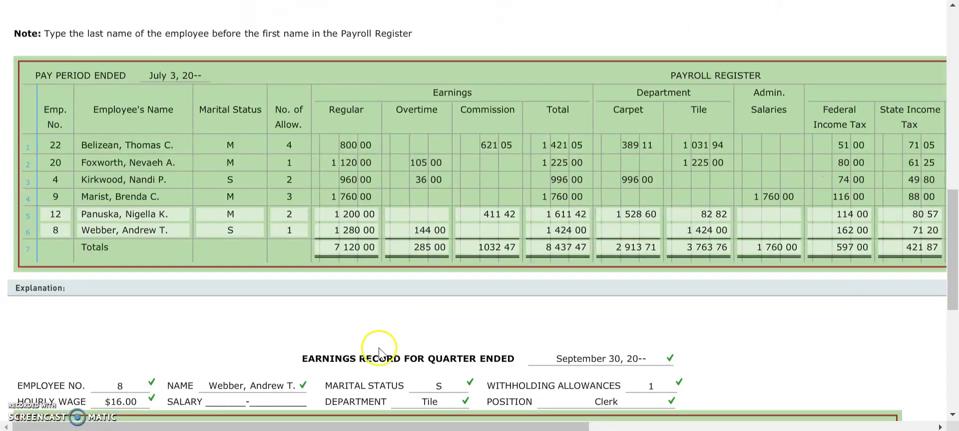
pyautogui.hscroll(4, 474, 230)
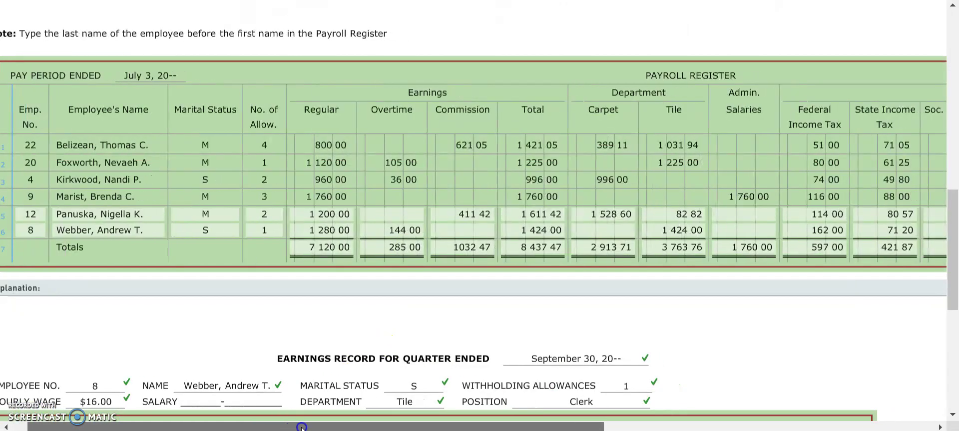
pyautogui.hscroll(6, 371, 170)
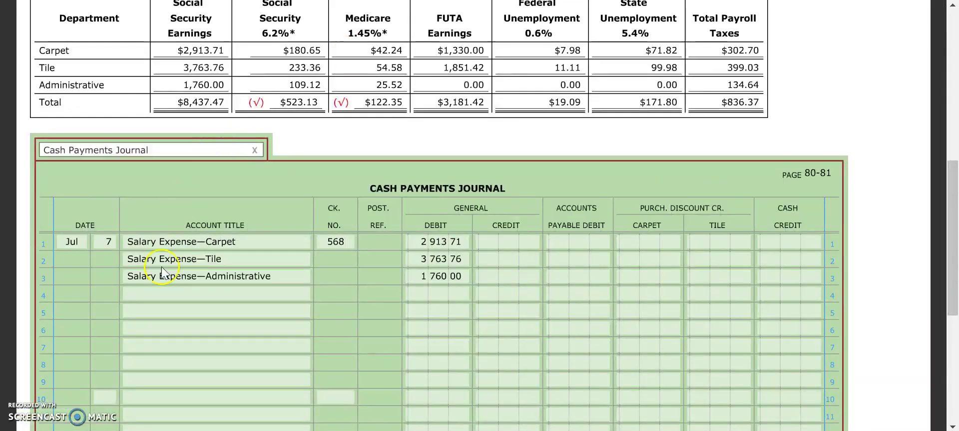
pyautogui.click(156, 293)
pyautogui.write('Employe')
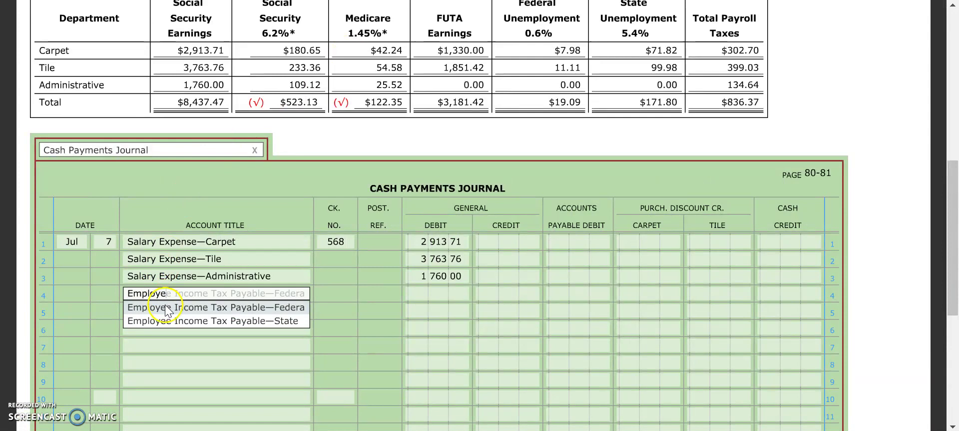
pyautogui.click(165, 307)
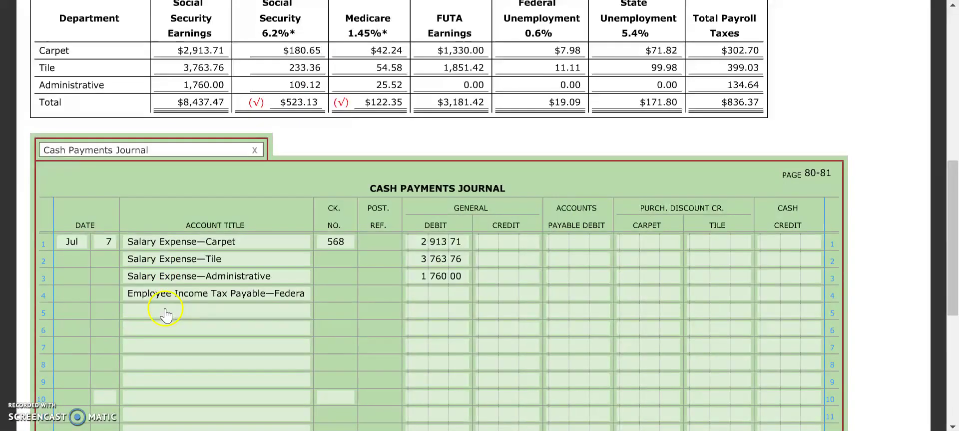
pyautogui.click(506, 297)
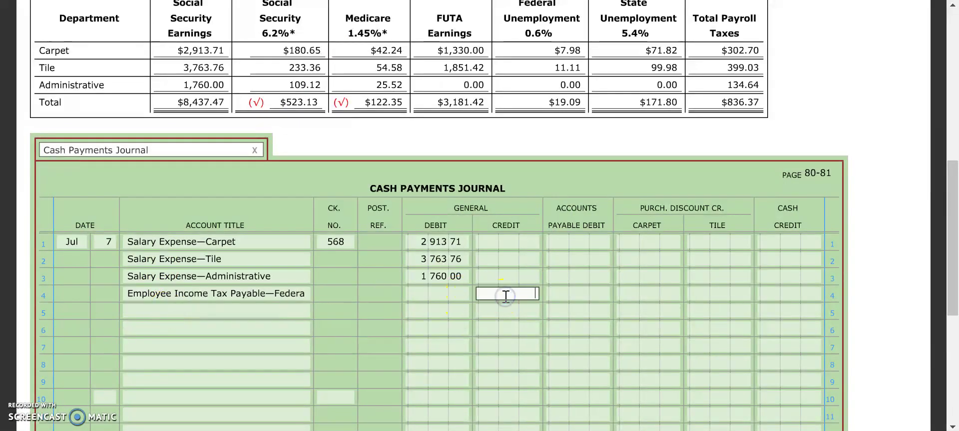
pyautogui.write('597 00')
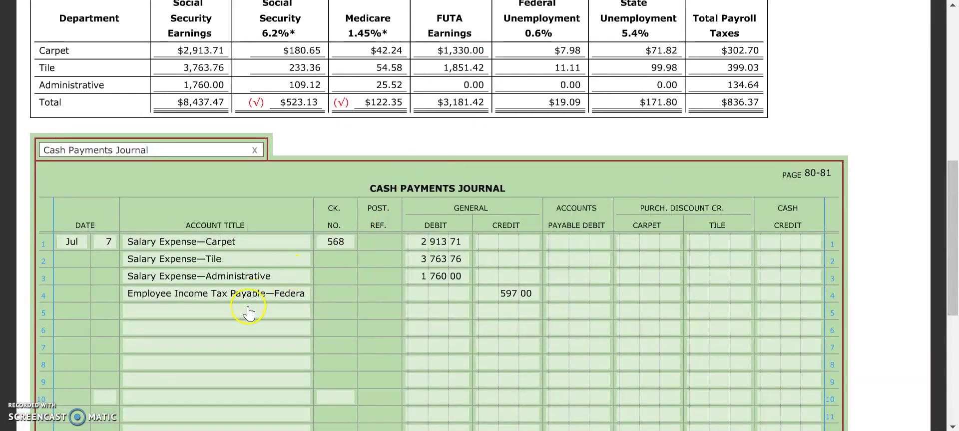
# - Record Employee Income Tax Payable—State on line 5 of the Cash Payments Journal with a General Credit of 421.87
pyautogui.click(248, 313)
pyautogui.write('Empl')
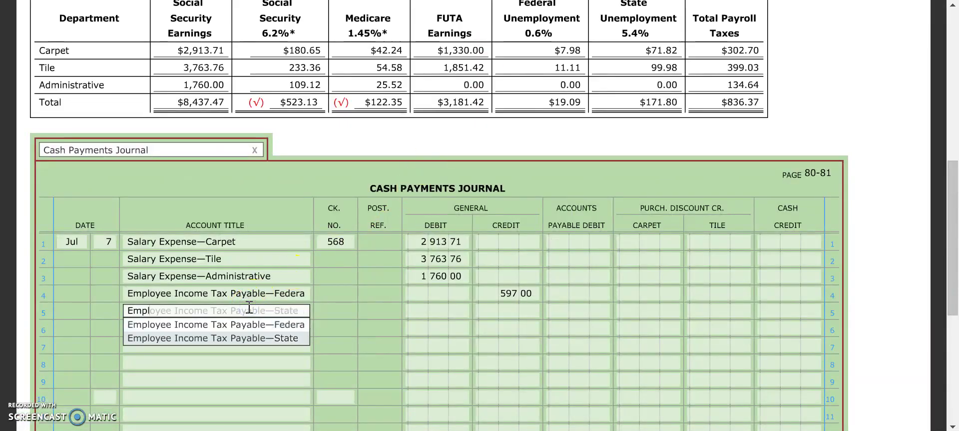
pyautogui.press('Tab')
pyautogui.click(526, 313)
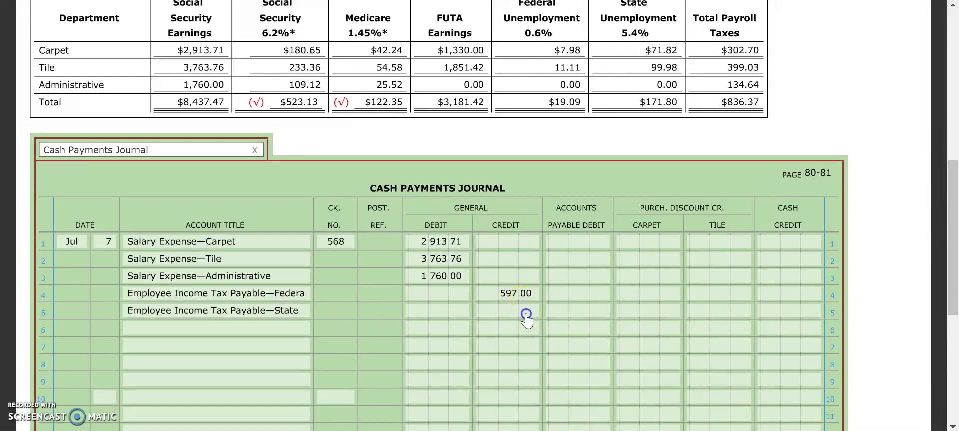
pyautogui.write('421.87')
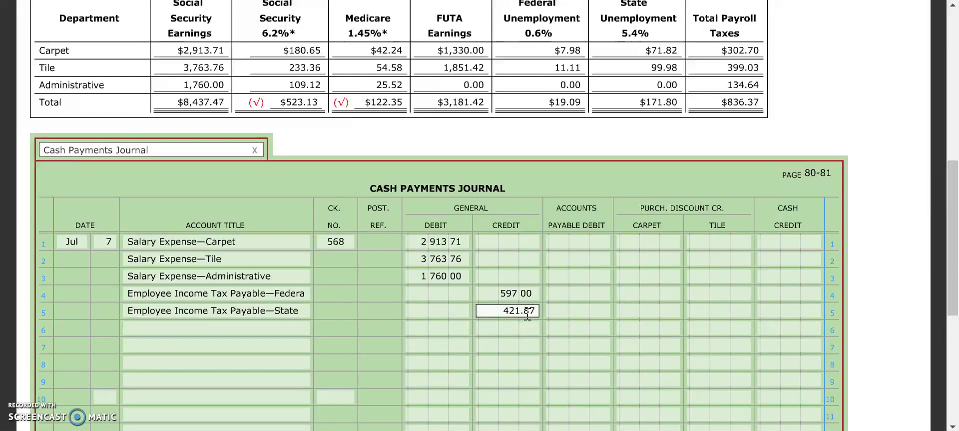
# - Record Social Security Tax Payable on line 6 of the Cash Payments Journal with a General Credit of 523.13
pyautogui.click(184, 325)
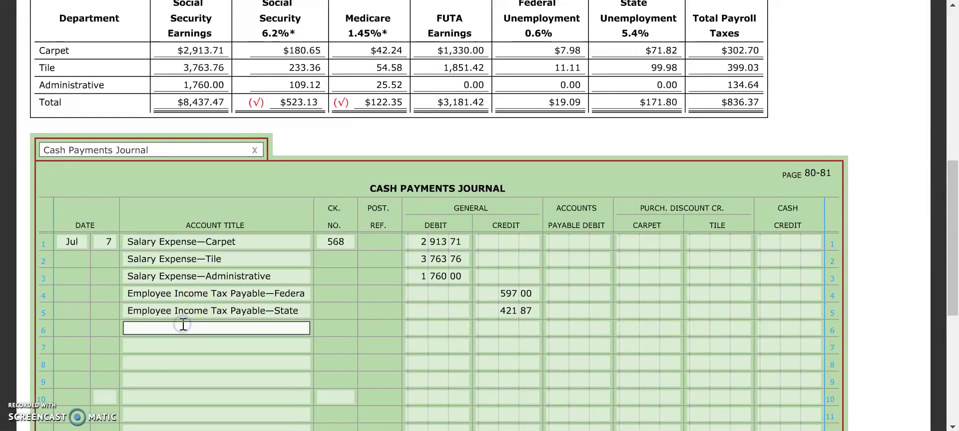
pyautogui.write('Soc')
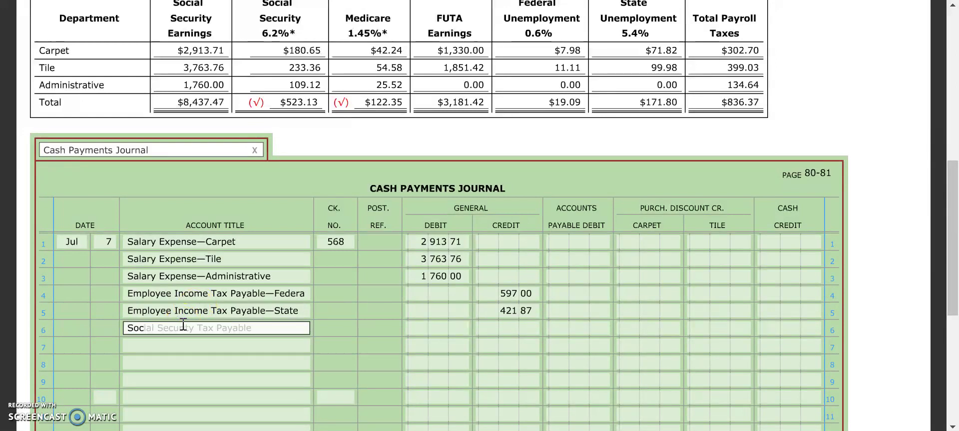
pyautogui.press('Return')
pyautogui.click(513, 336)
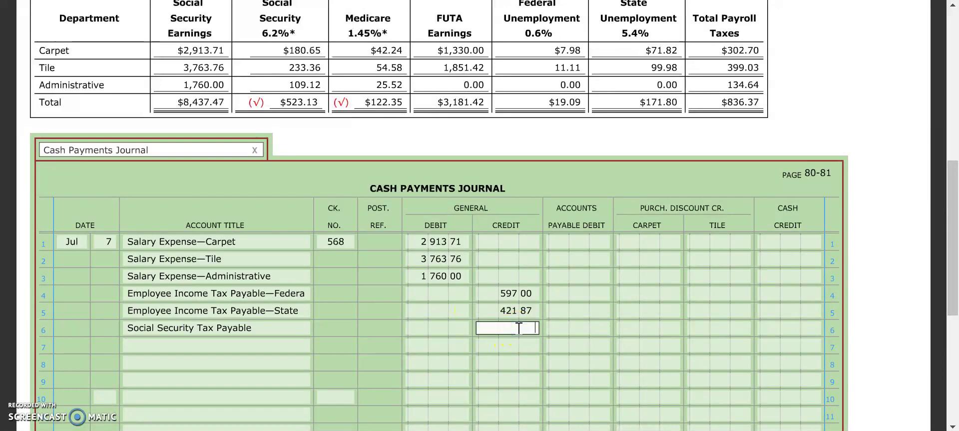
pyautogui.write('523')
pyautogui.write('.13')
pyautogui.click(292, 373)
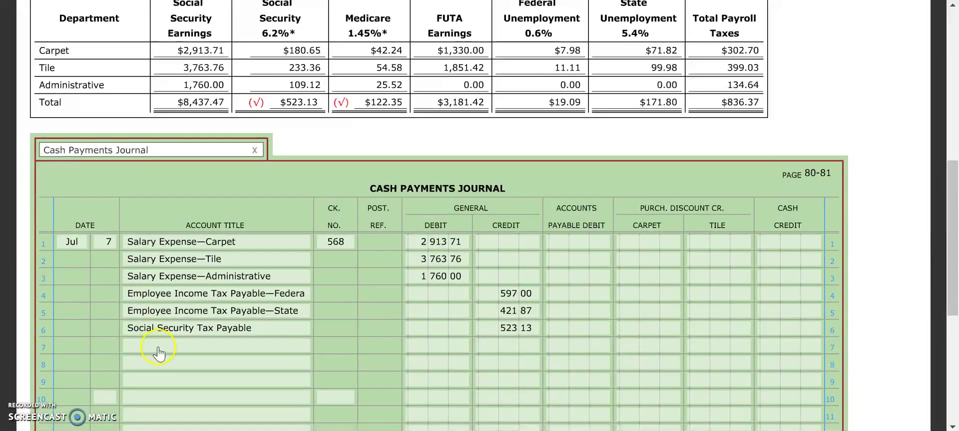
# - Record Medicare Tax Payable on line 7 of the Cash Payments Journal with a General Credit of 122.35
pyautogui.click(159, 345)
pyautogui.write('Medic')
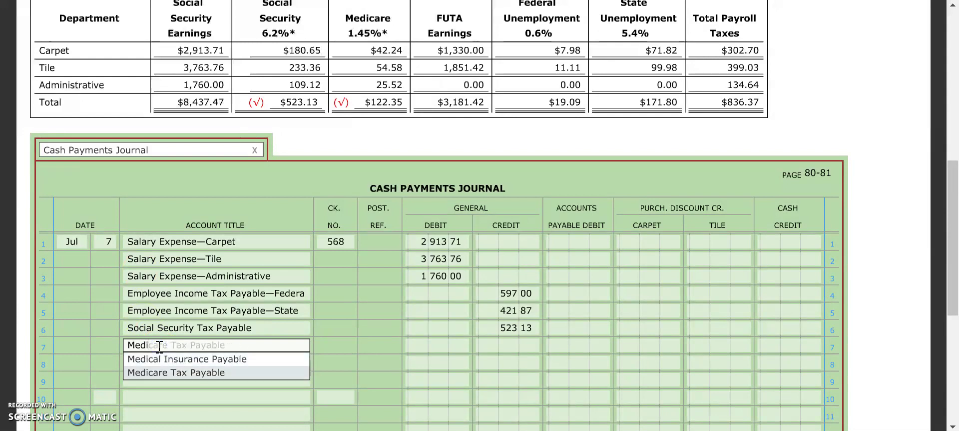
pyautogui.press('Down')
pyautogui.press('Down')
pyautogui.press('Return')
pyautogui.click(533, 344)
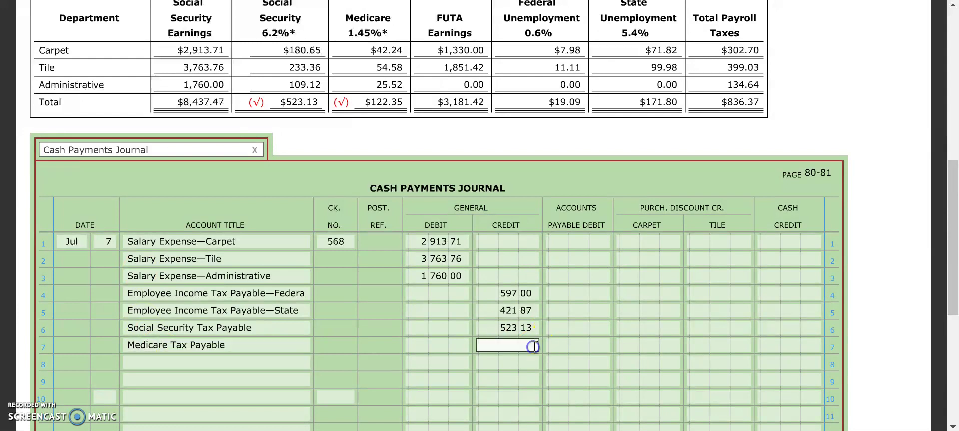
pyautogui.write('122.35')
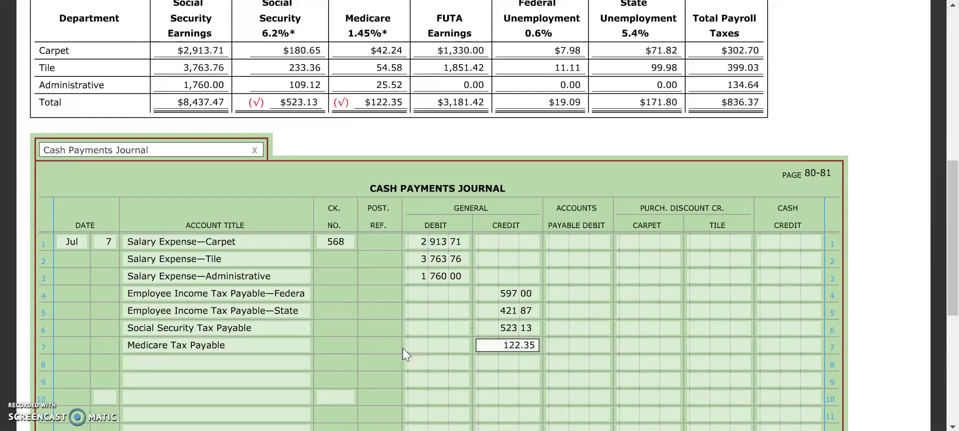
# - Record Medical Insurance Payable on line 8 of the Cash Payments Journal with a General Credit of 390
pyautogui.click(272, 366)
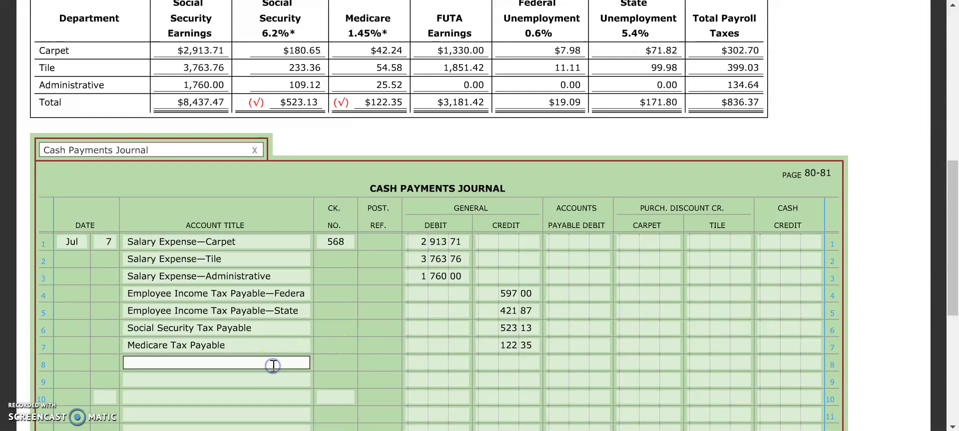
pyautogui.write('Medic')
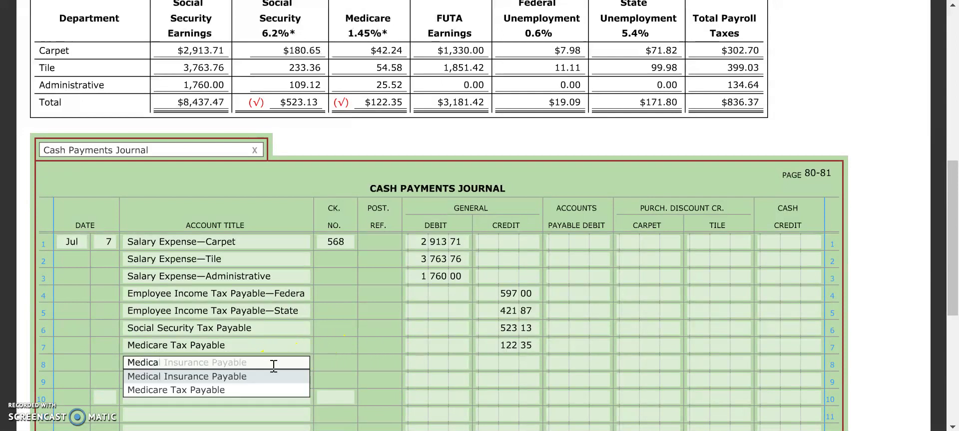
pyautogui.write('a')
pyautogui.press('Return')
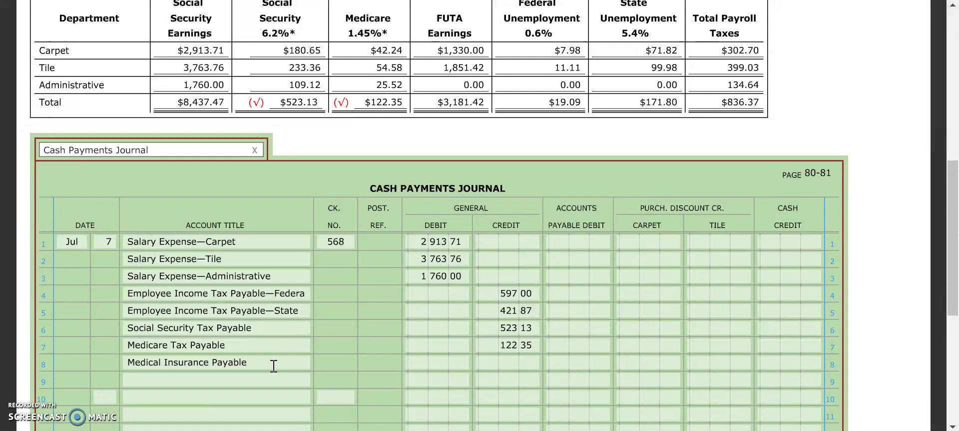
pyautogui.click(513, 371)
pyautogui.write('390')
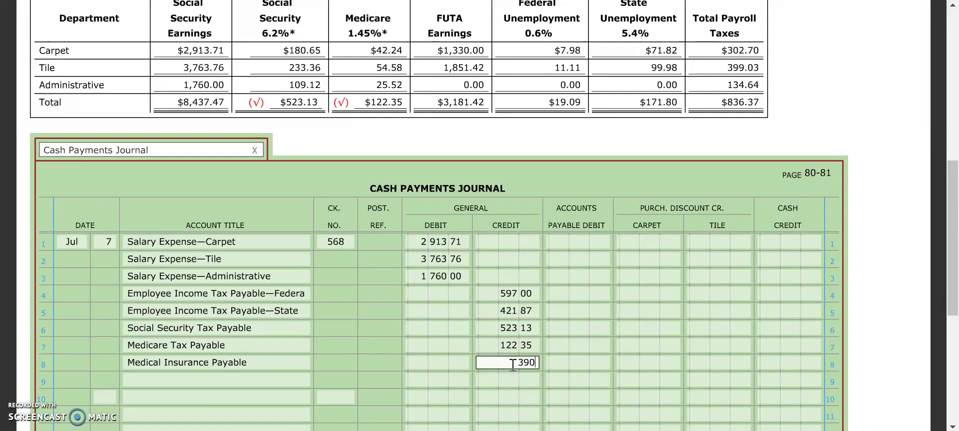
# - Record Retirement Plan Payable on line 9 of the Cash Payments Journal with a General Credit of 380
pyautogui.click(249, 383)
pyautogui.write('Ret')
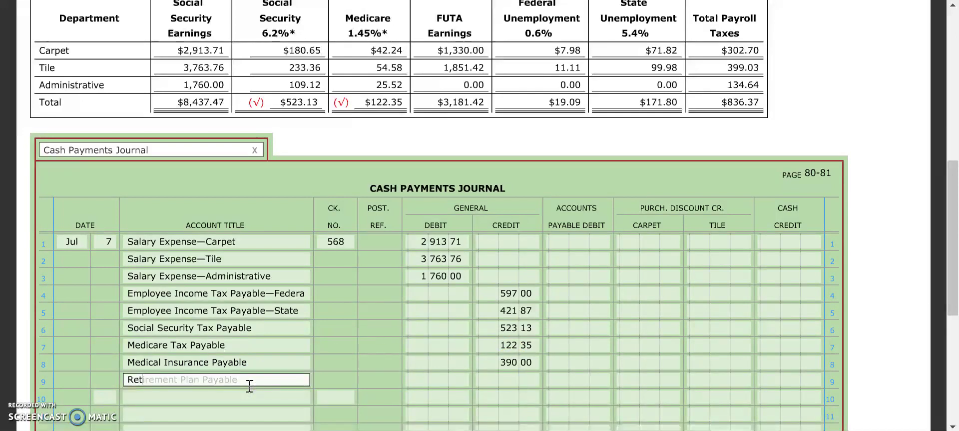
pyautogui.press('Return')
pyautogui.click(504, 382)
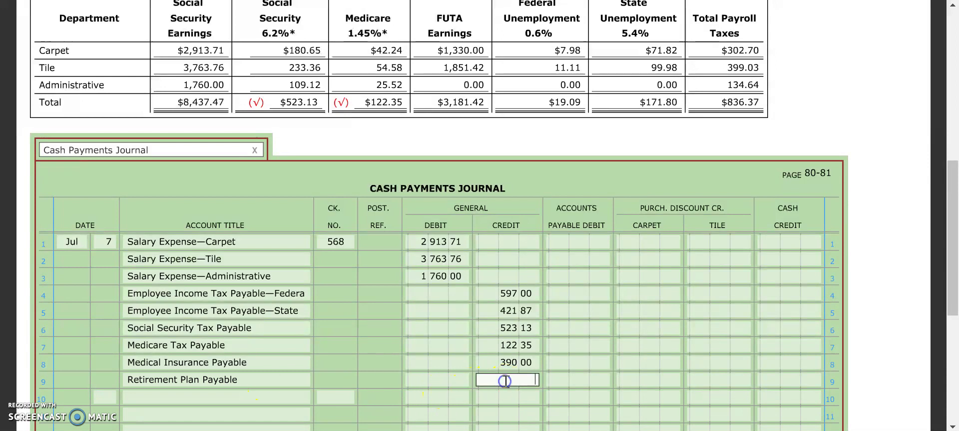
pyautogui.write('380')
pyautogui.click(492, 394)
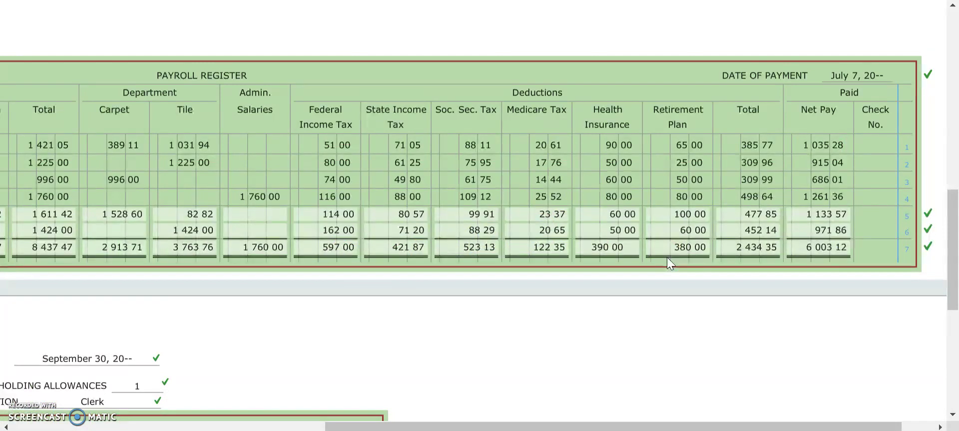
# - Look up total net pay in the payroll register and enter a Cash Credit of 6003.12 on line 1 of the Cash Payments Journal
pyautogui.click(692, 263)
pyautogui.click(827, 244)
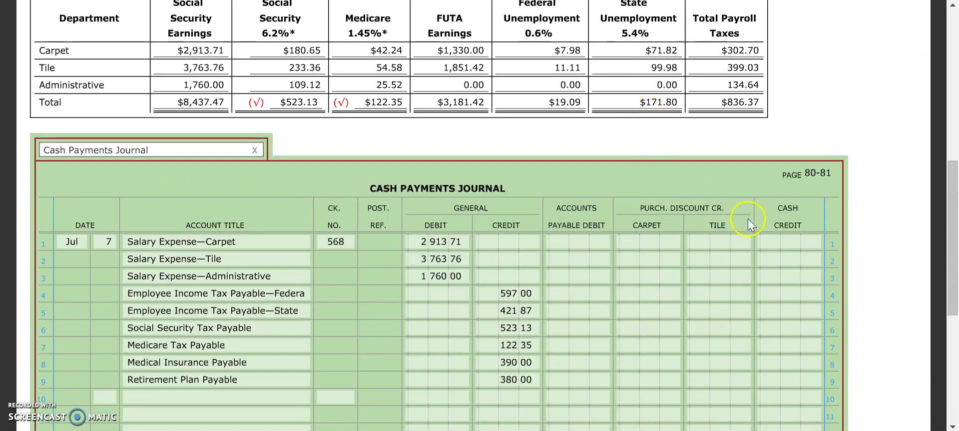
pyautogui.click(791, 245)
pyautogui.write('6003.12')
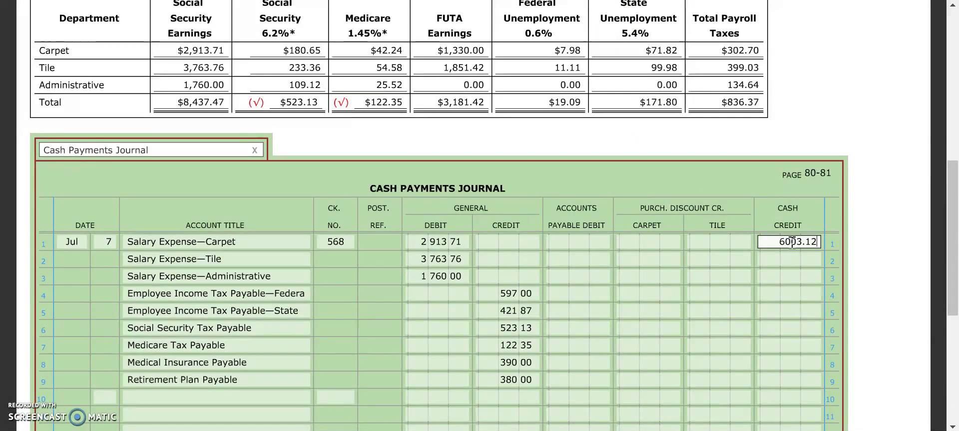
pyautogui.click(862, 246)
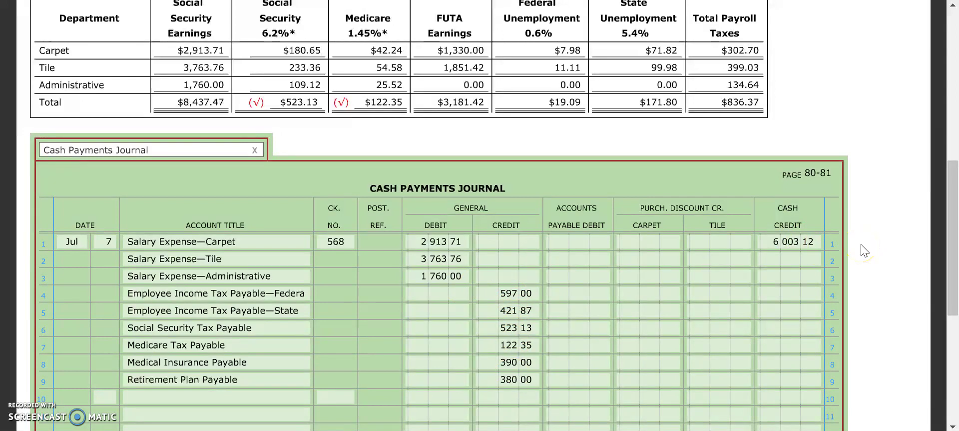
# - Switch to the Work Together 3-2 problem window to read the remaining July transactions
pyautogui.scroll(-1, 872, 226)
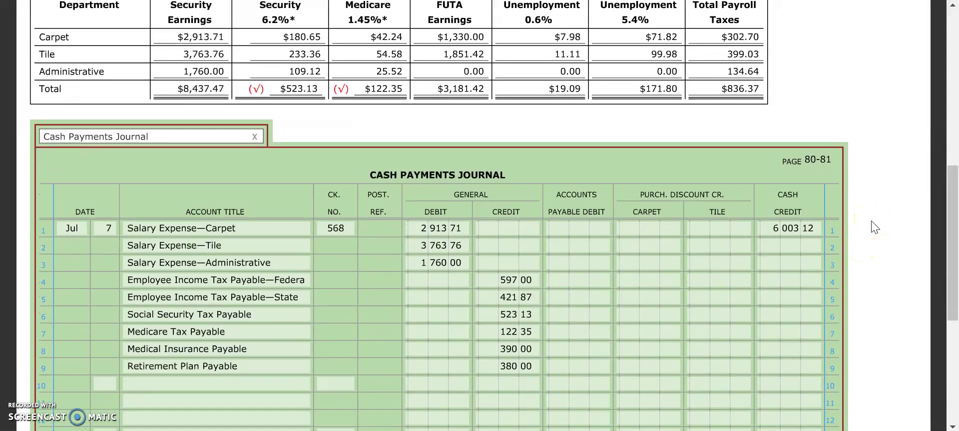
pyautogui.scroll(-1, 875, 228)
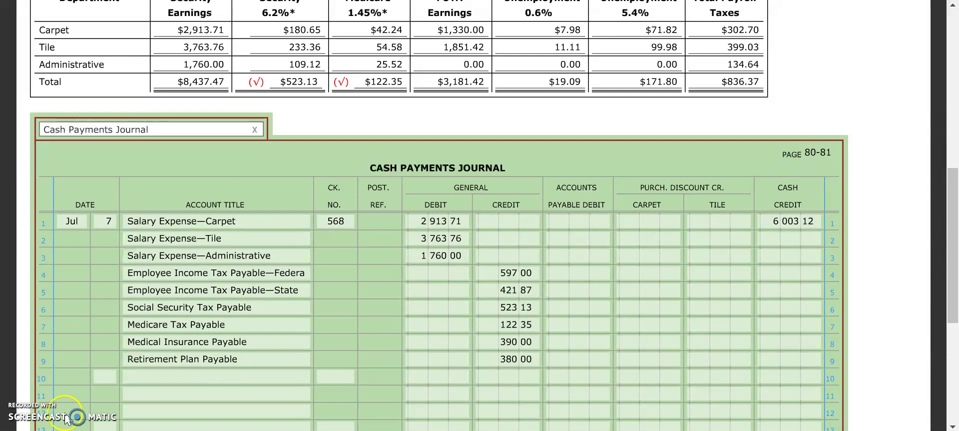
pyautogui.moveTo(166, 427)
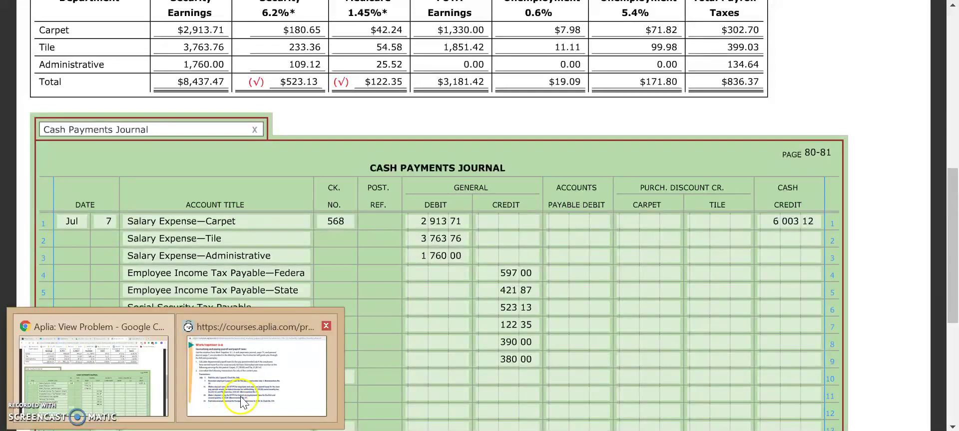
pyautogui.click(242, 390)
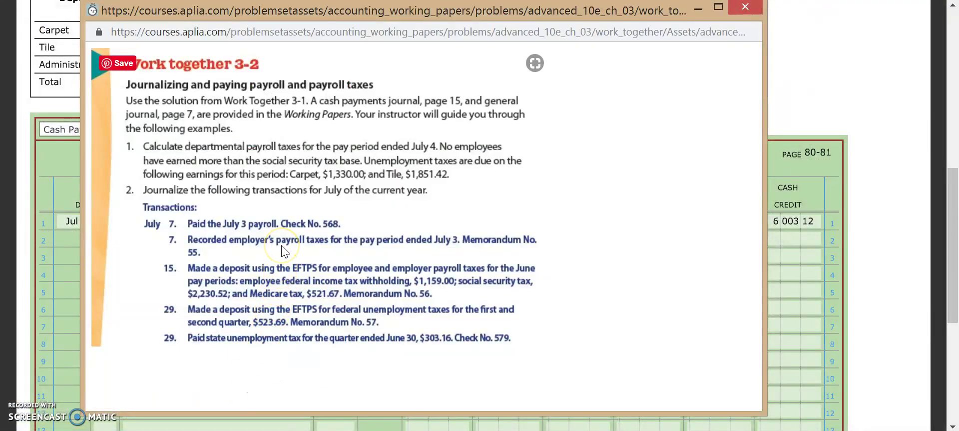